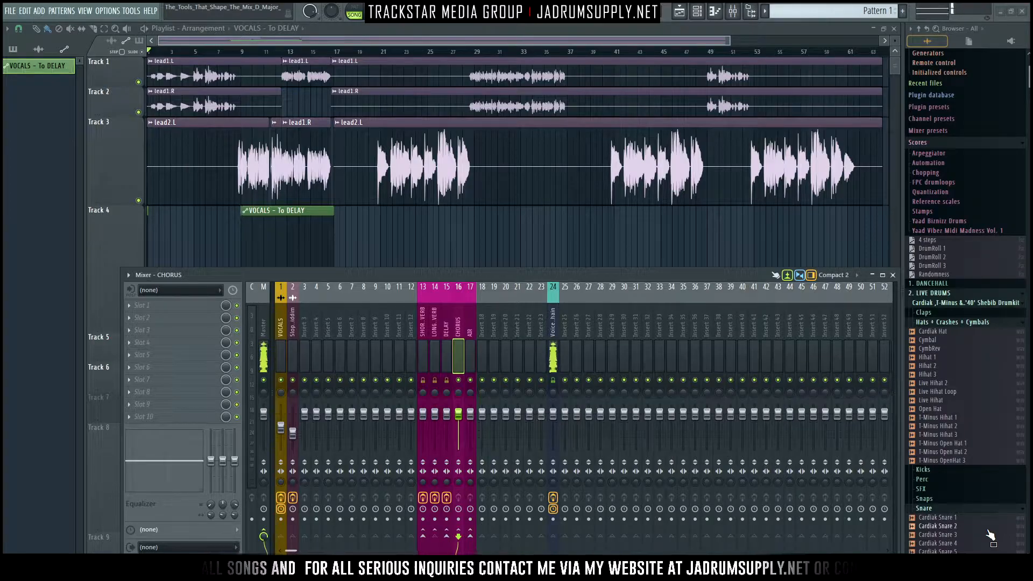
scroll(260, 177, down, 3)
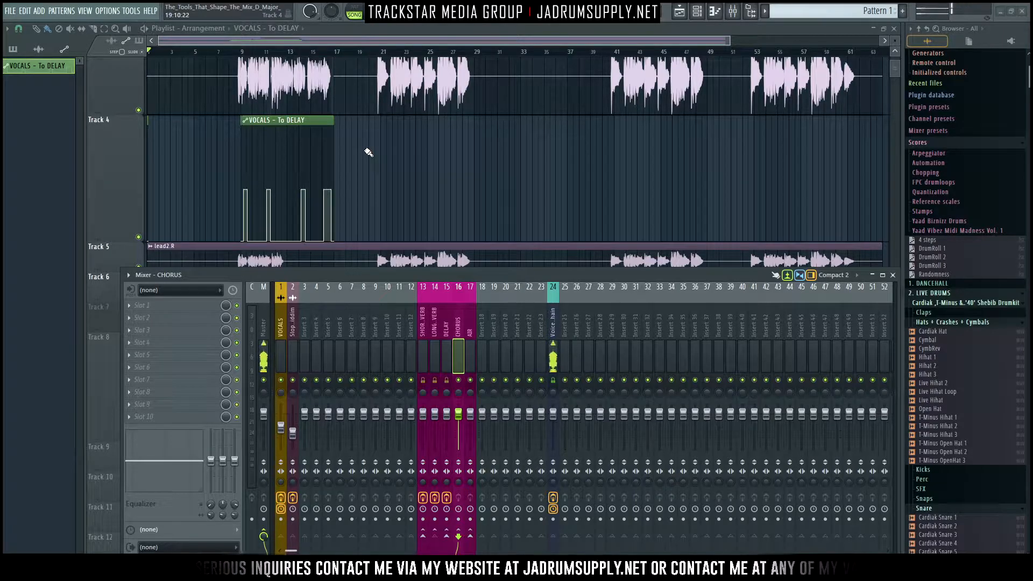
scroll(368, 152, down, 2)
scroll(369, 153, up, 2)
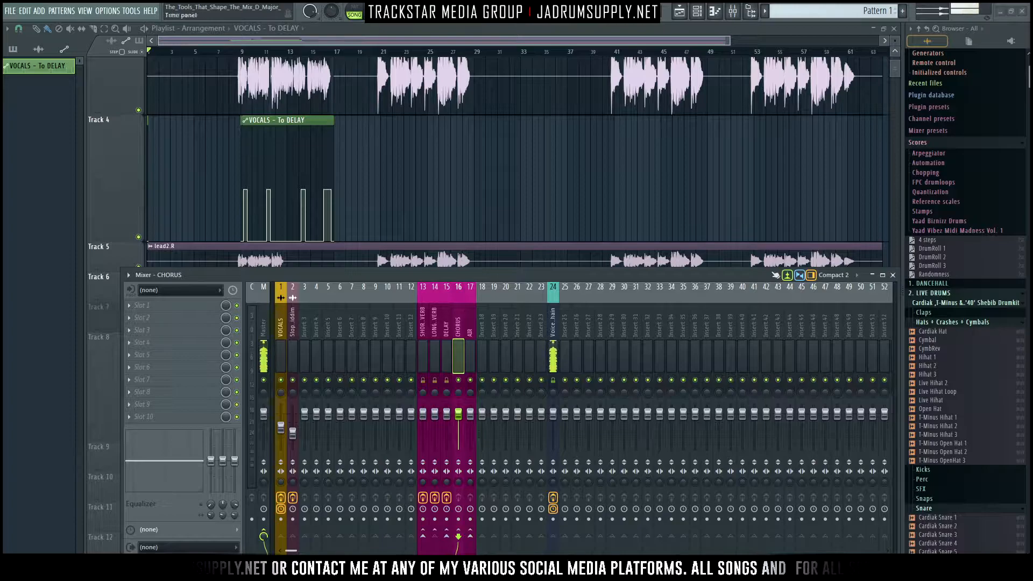
- Load Fruity Chorus into the first effect slot of the CHORUS mixer track and move its window clear of the mixer
click(196, 306)
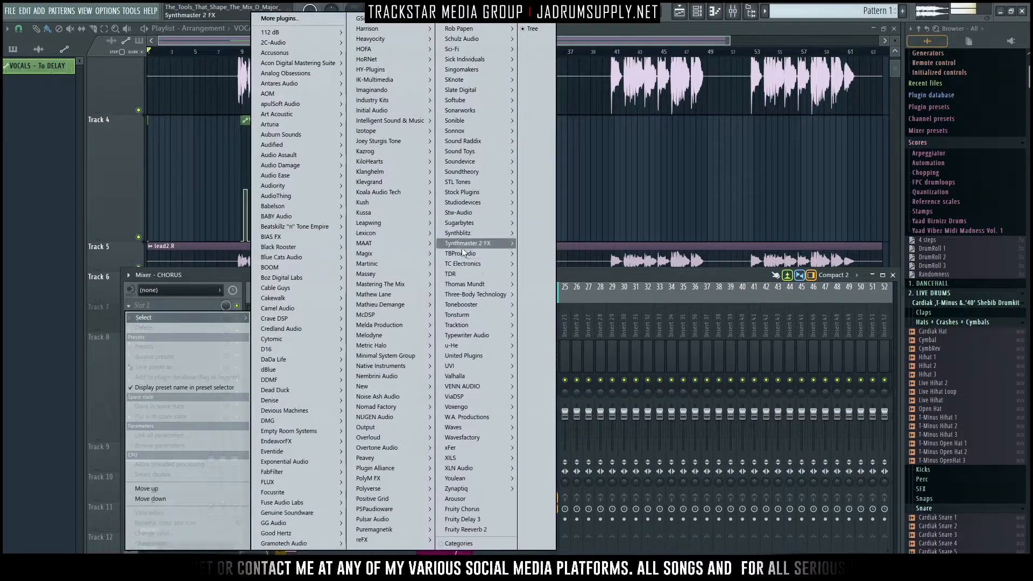
click(474, 509)
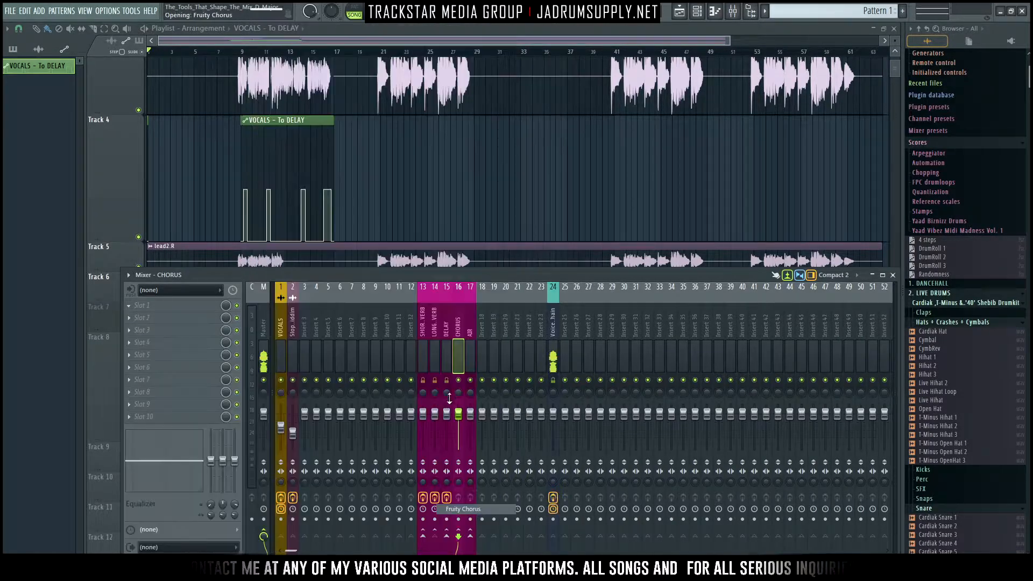
drag(275, 163, 533, 147)
right_click(588, 147)
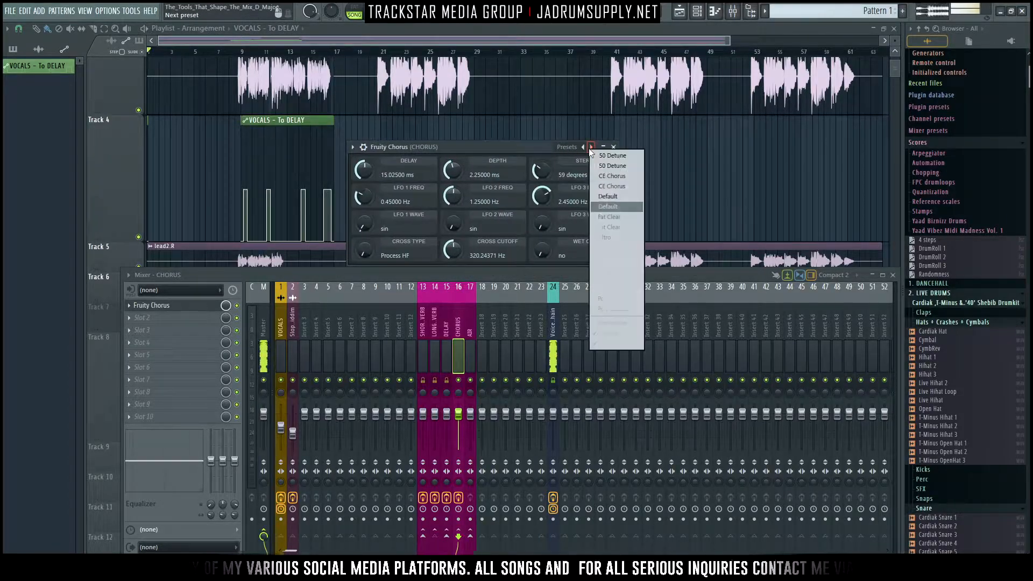
click(532, 145)
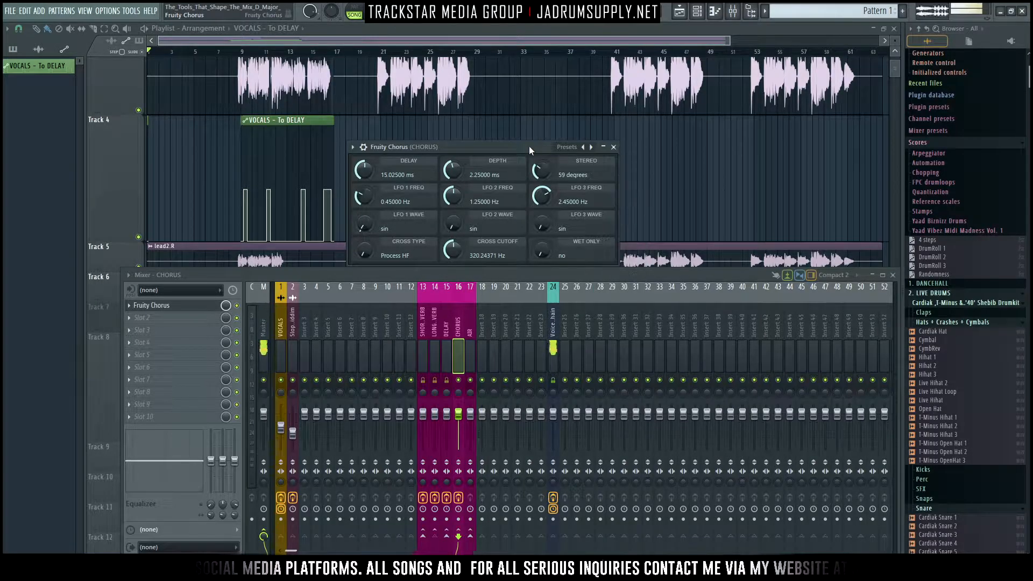
drag(526, 151, 627, 135)
- Select the VOCALS track, mute the reverb, delay and riddim tracks, and loop playback over bars 9 to 17
click(281, 344)
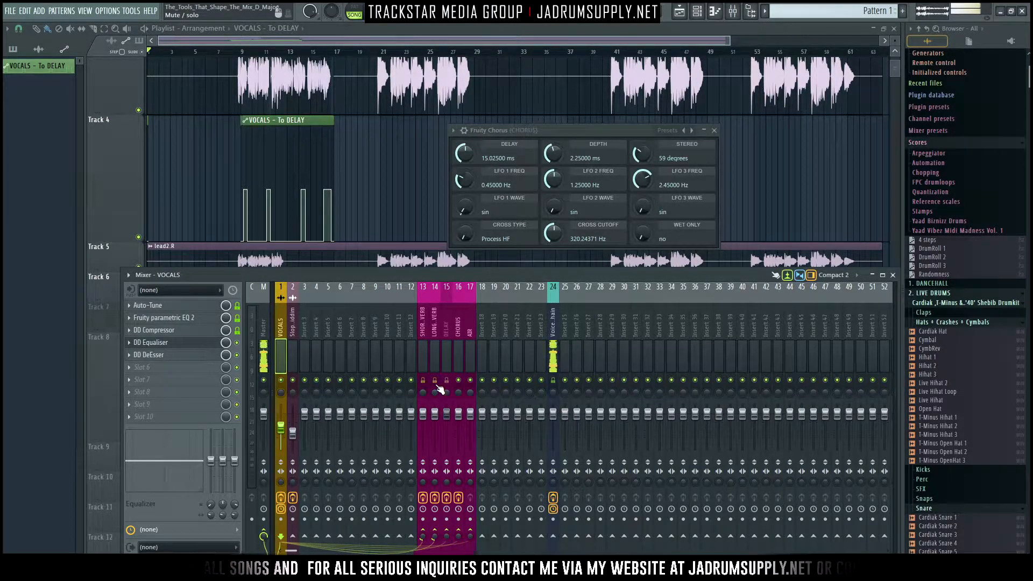
click(292, 380)
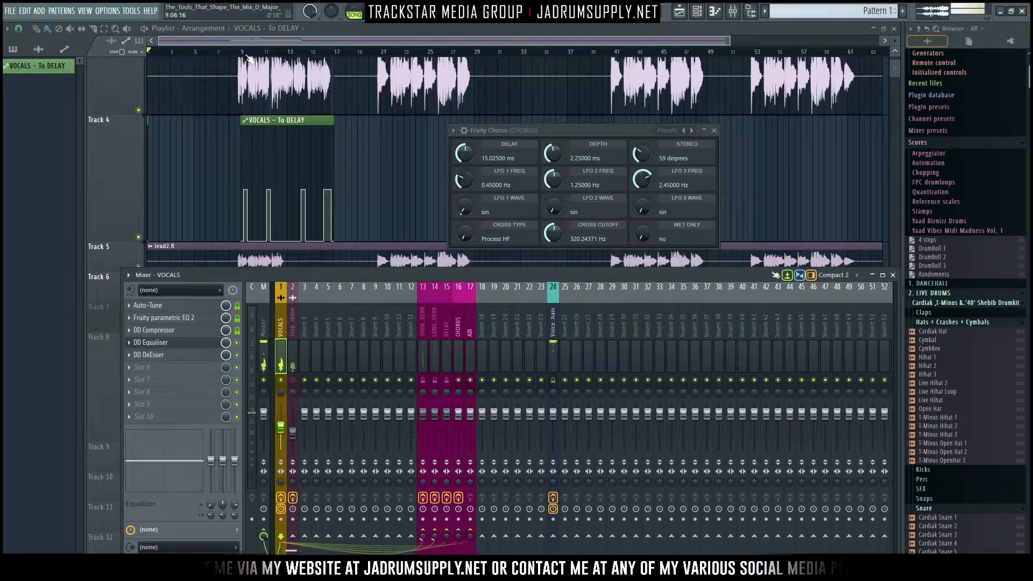
drag(241, 52, 335, 63)
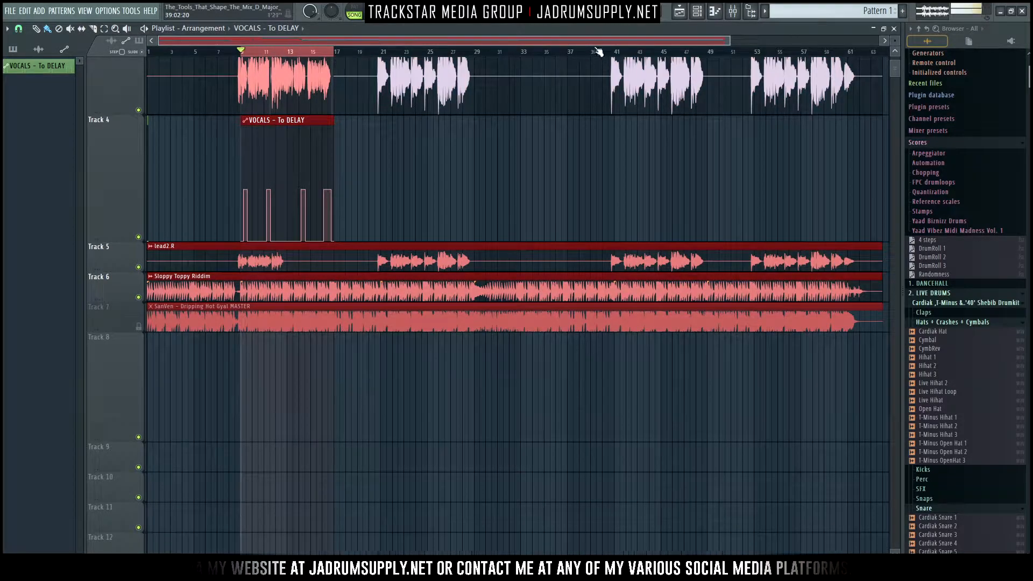
key(F9)
key(space)
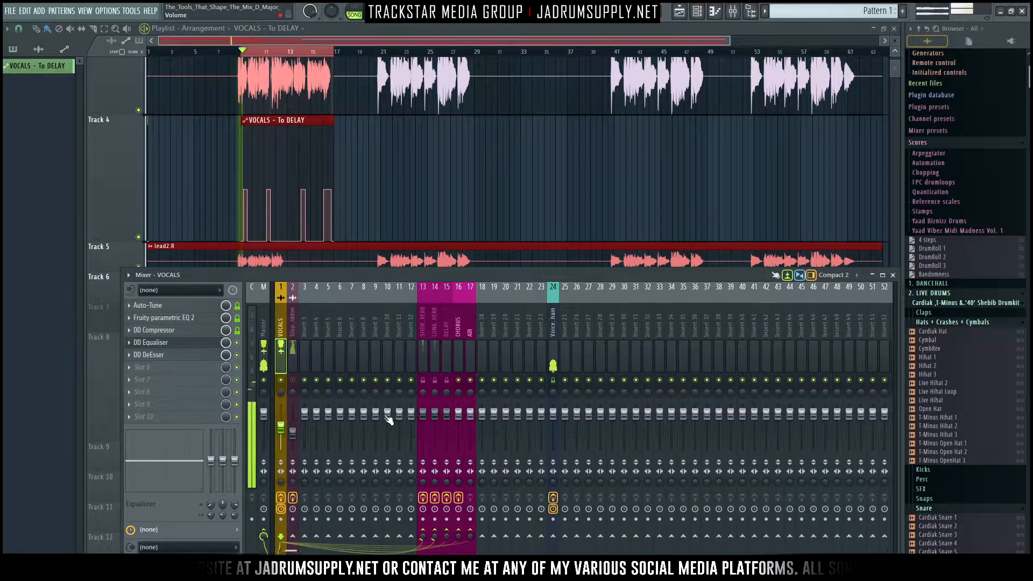
- Adjust the VOCALS send level to the CHORUS track by ear, bringing the riddim track back into the loop
drag(459, 536, 458, 439)
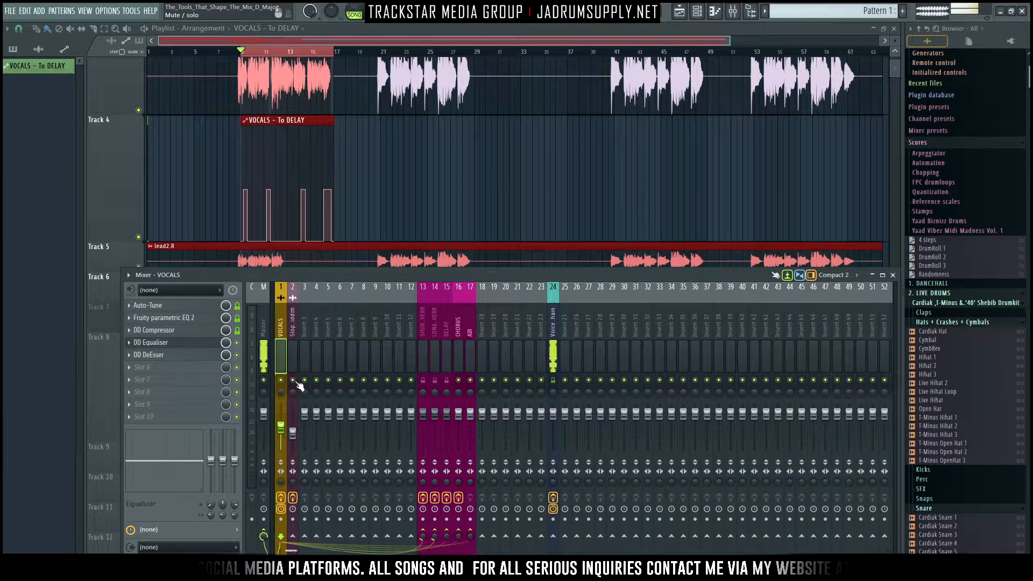
mouse_move(460, 536)
mouse_down()
mouse_move(460, 503)
mouse_move(456, 532)
mouse_move(457, 519)
mouse_up()
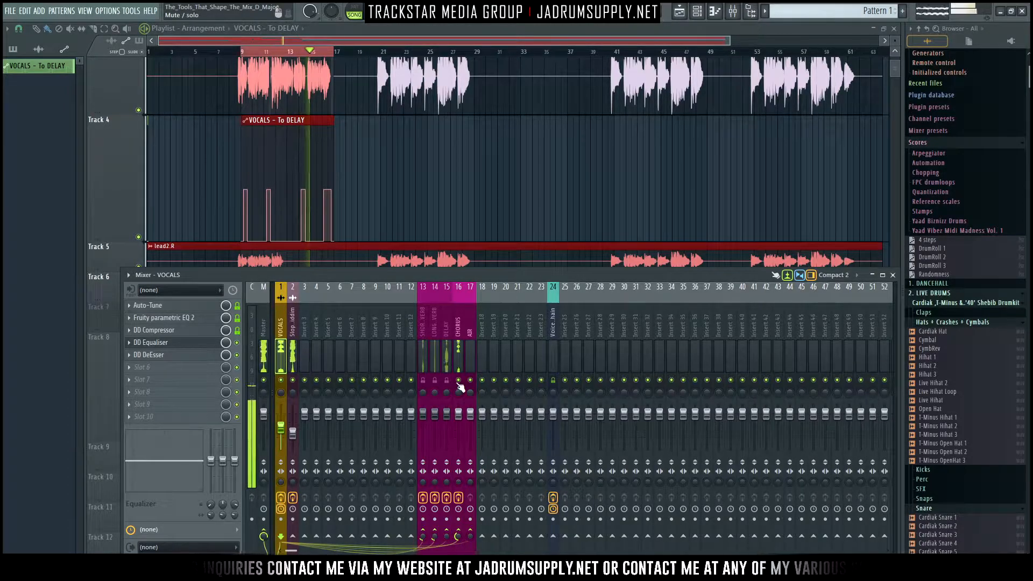
drag(457, 536, 457, 532)
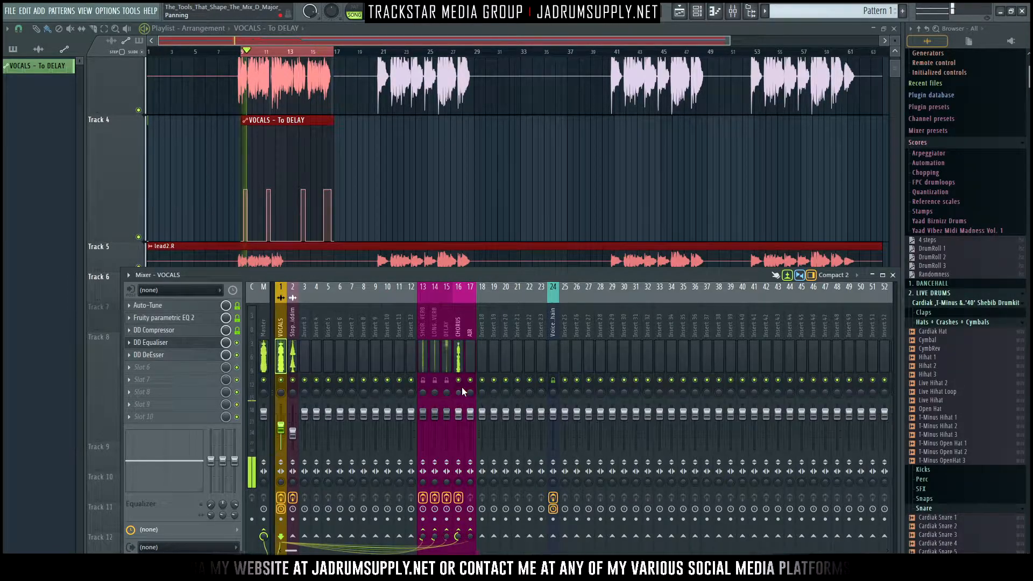
drag(460, 539, 460, 538)
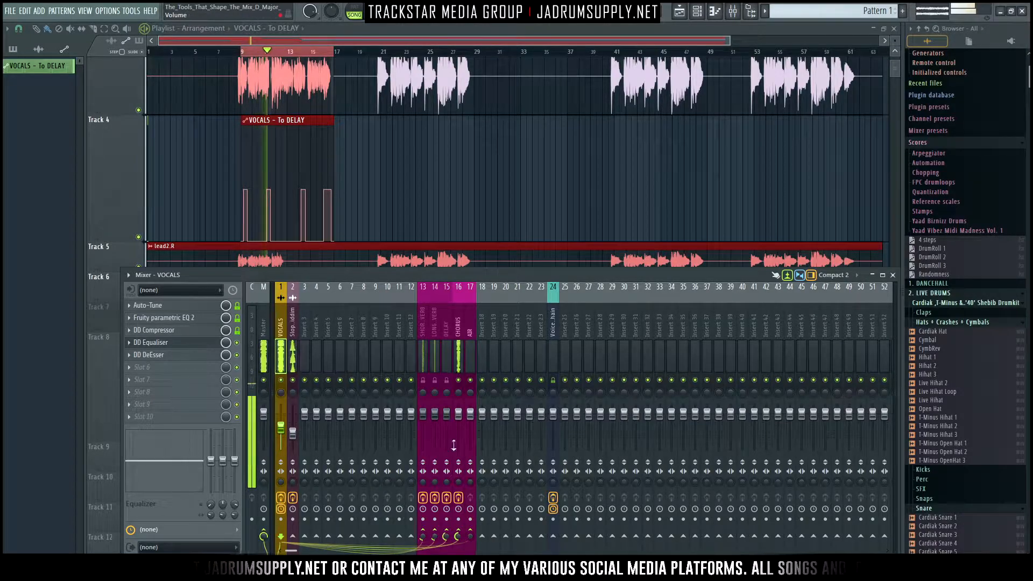
- Compare the looped vocals with the CHORUS track muted and unmuted, and reactivate the reverb and delay tracks
click(459, 379)
click(459, 380)
key(space)
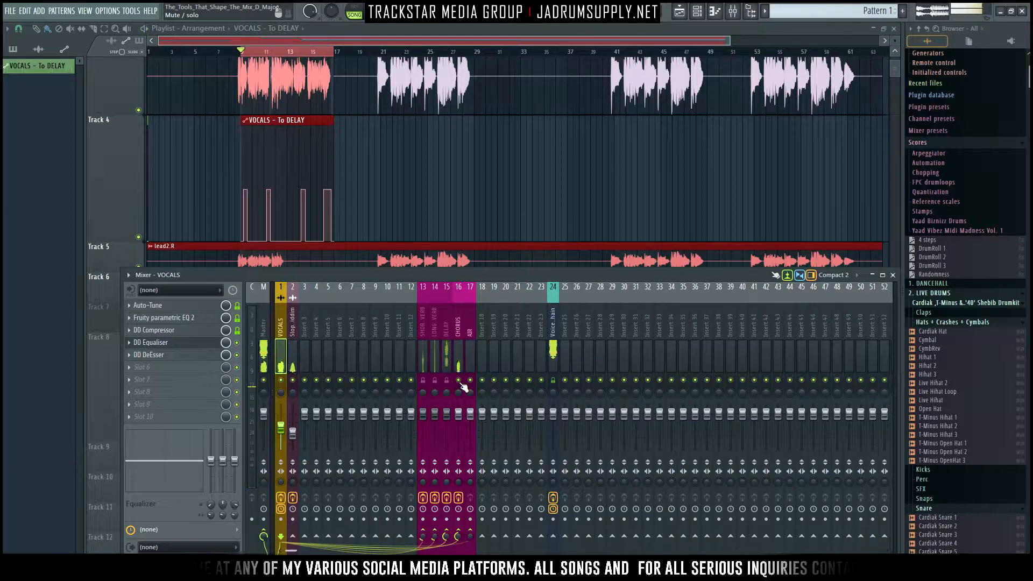
key(space)
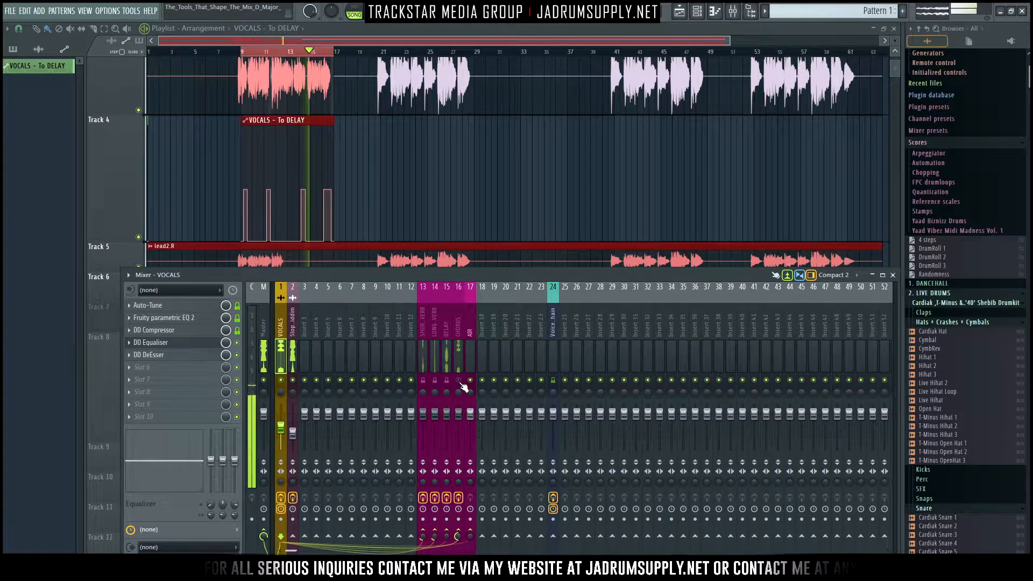
key(space)
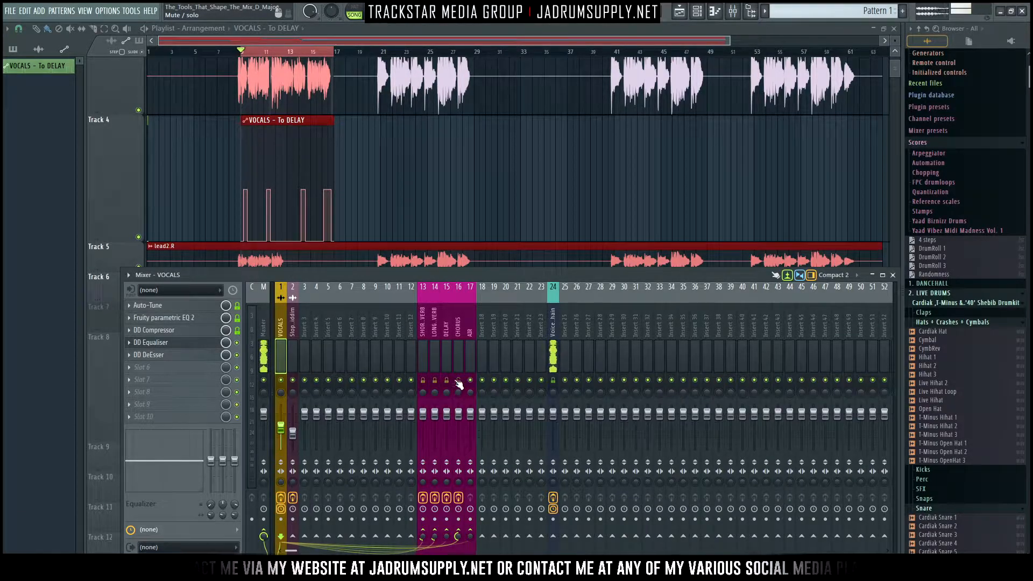
- Lower the DELAY track's fader slightly during playback and check the delay send automation against the vocal clips in the playlist
key(space)
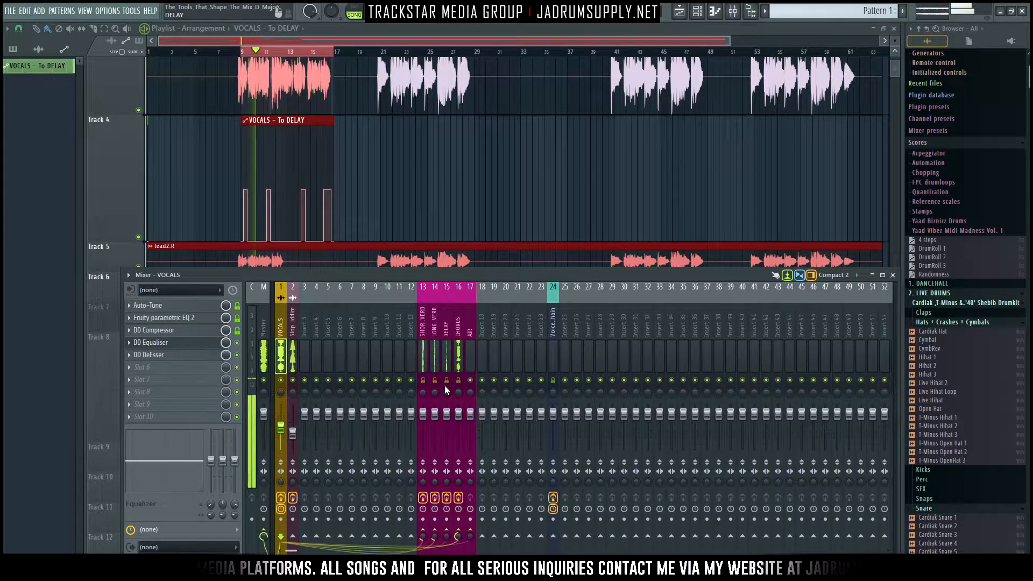
click(454, 414)
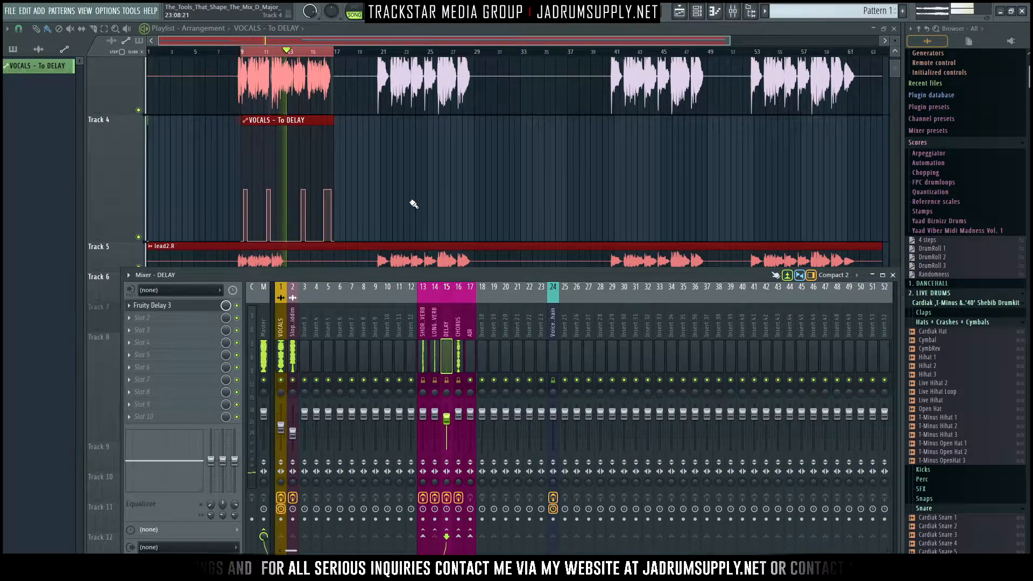
key(F9)
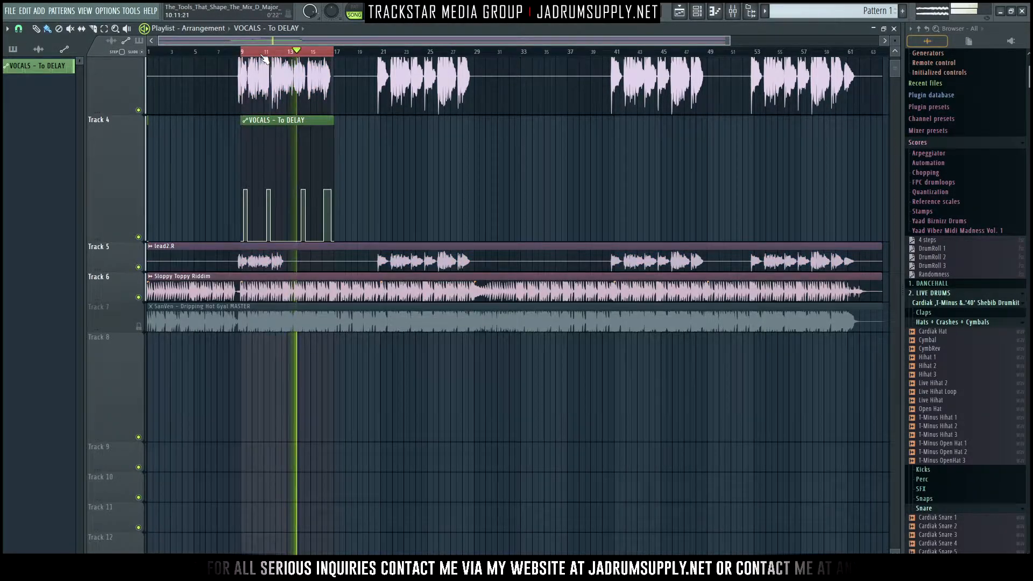
scroll(263, 58, up, 3)
scroll(263, 58, up, 4)
scroll(356, 113, up, 2)
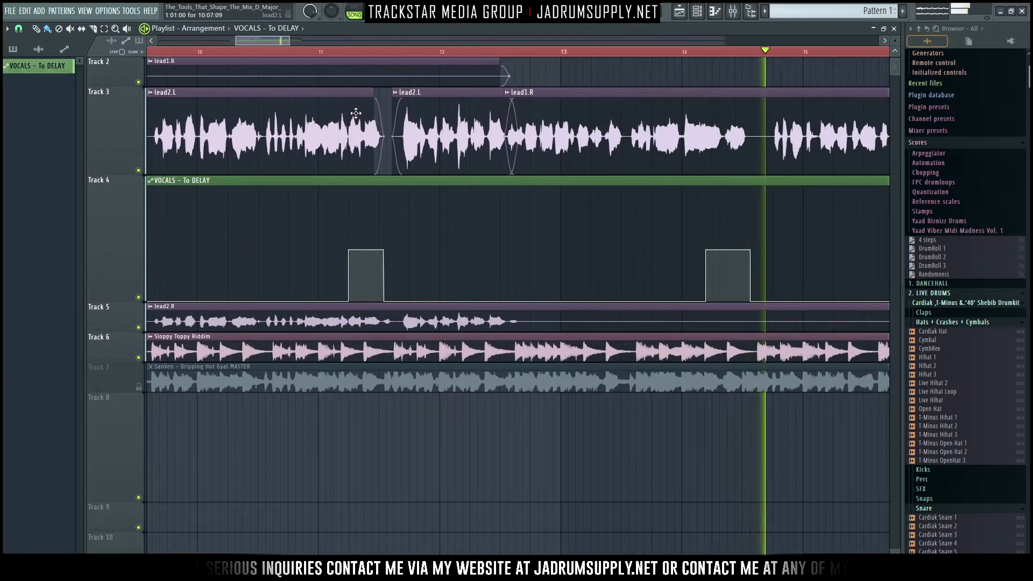
scroll(502, 62, down, 4)
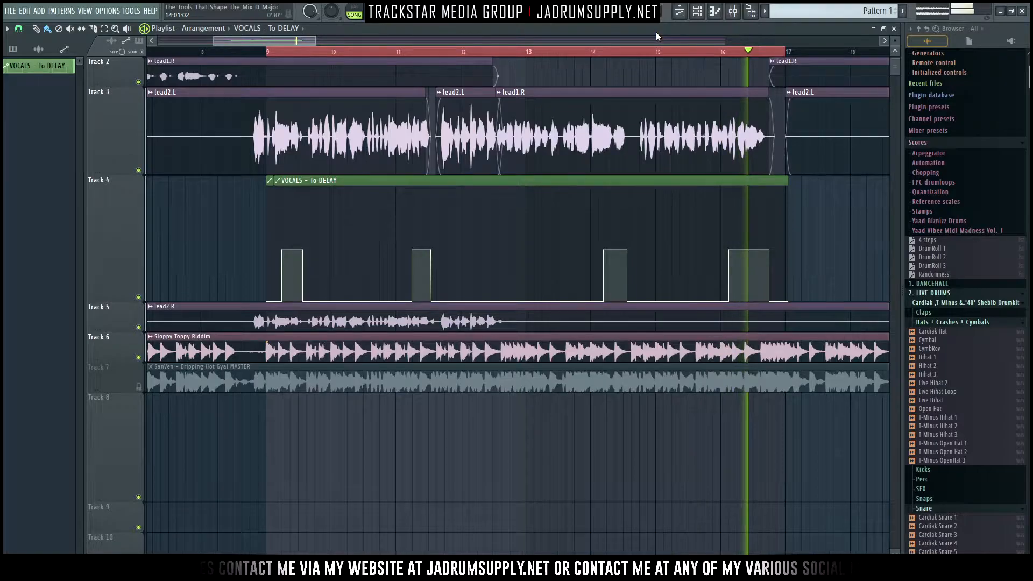
key(space)
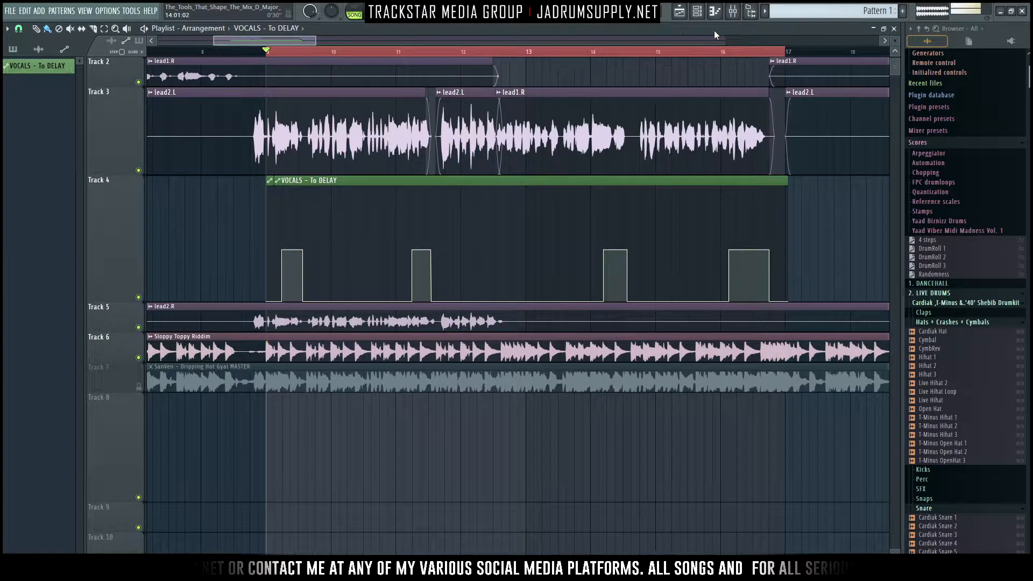
- Reopen Fruity Chorus on the CHORUS track to review its settings and listen to the loop with all effects active
click(735, 16)
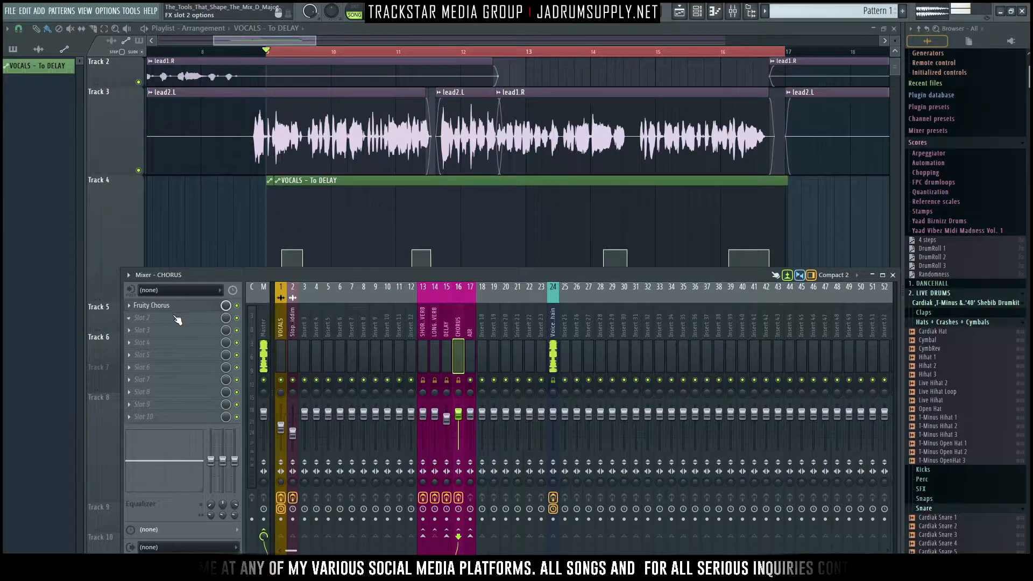
click(202, 305)
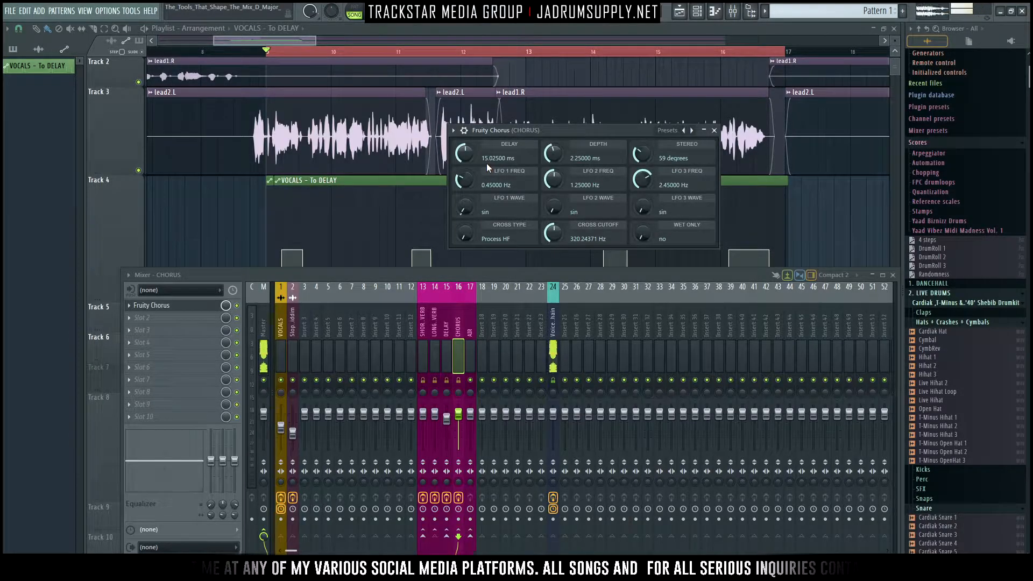
key(space)
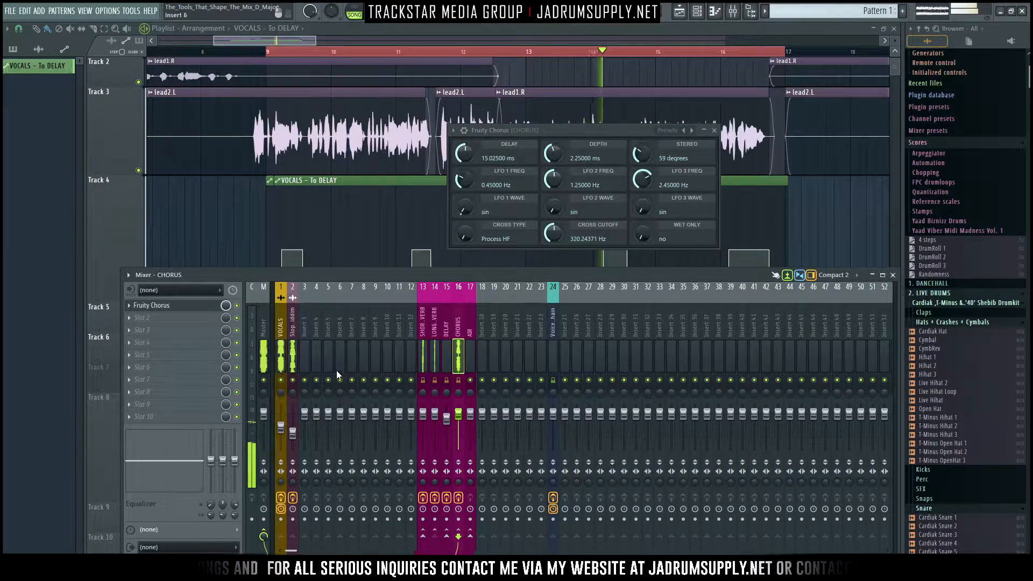
key(space)
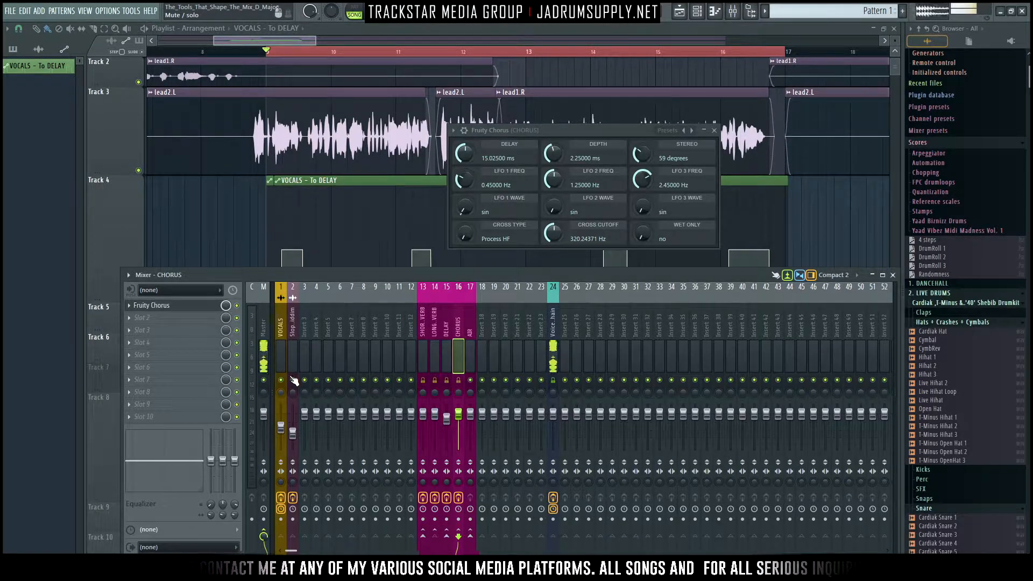
- Lower the LONG REVERB and SHORT REVERB faders slightly by ear while the vocal loop plays
click(281, 362)
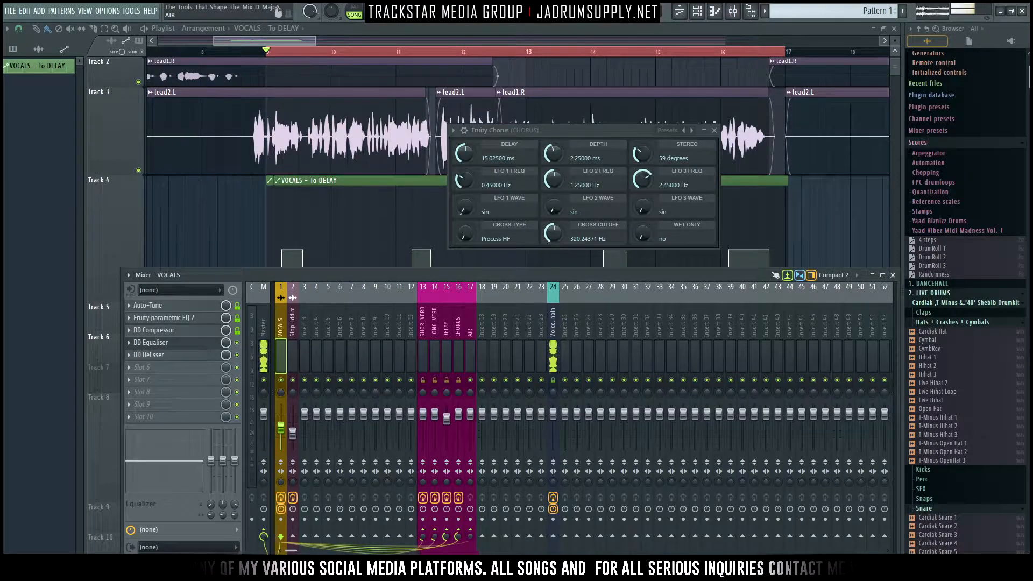
key(space)
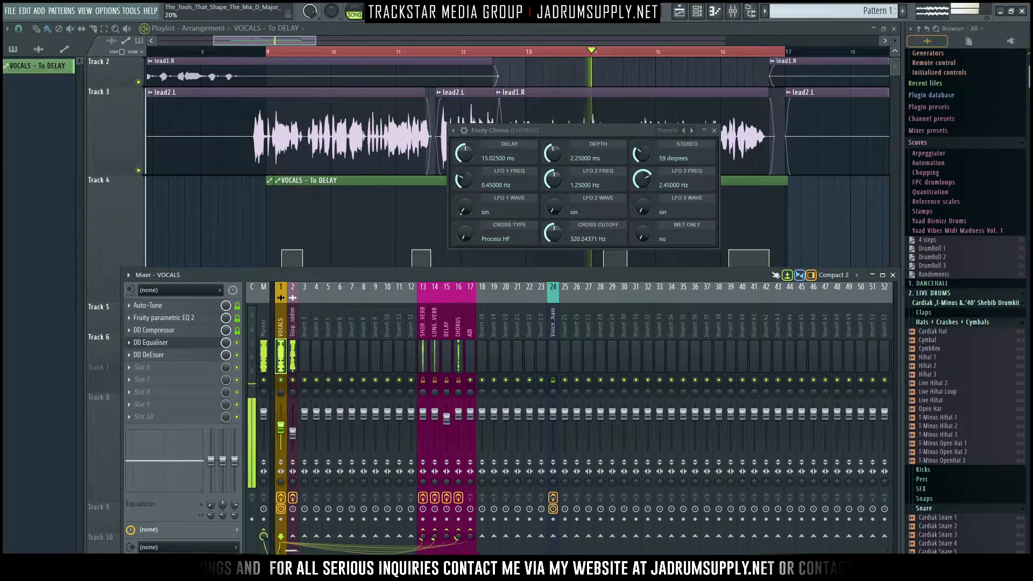
click(435, 418)
drag(434, 418, 435, 419)
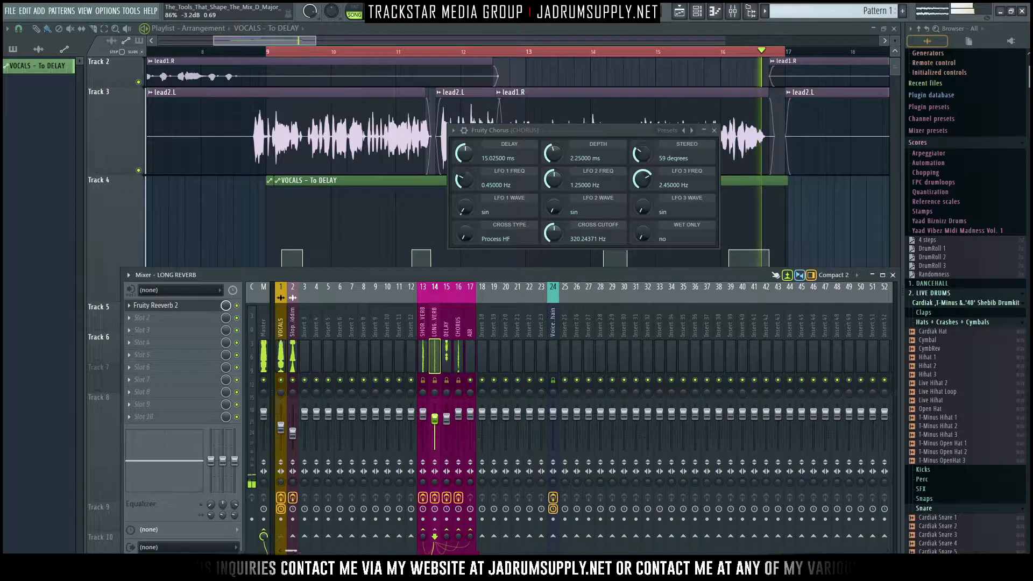
click(423, 413)
drag(423, 413, 423, 417)
key(space)
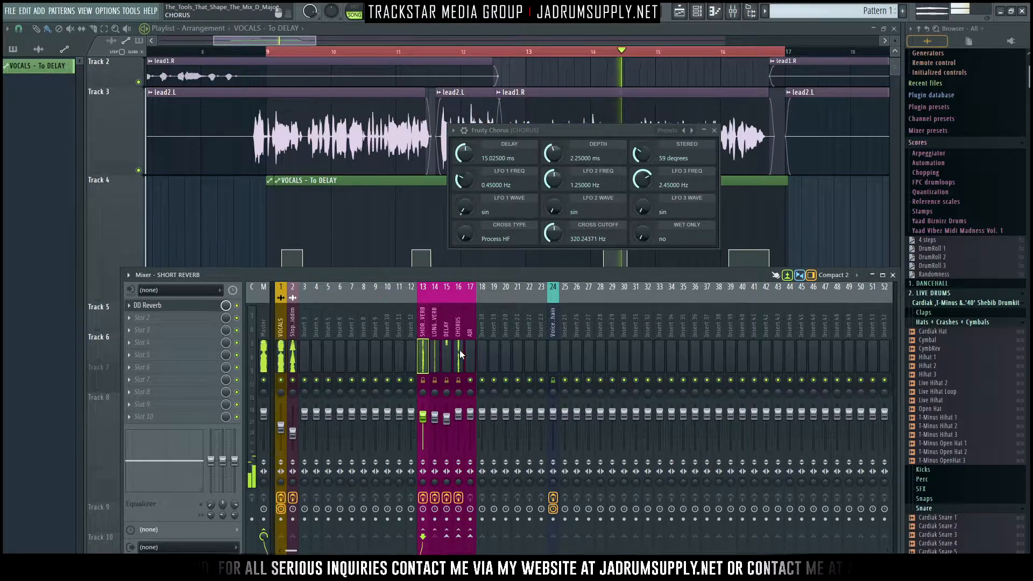
key(space)
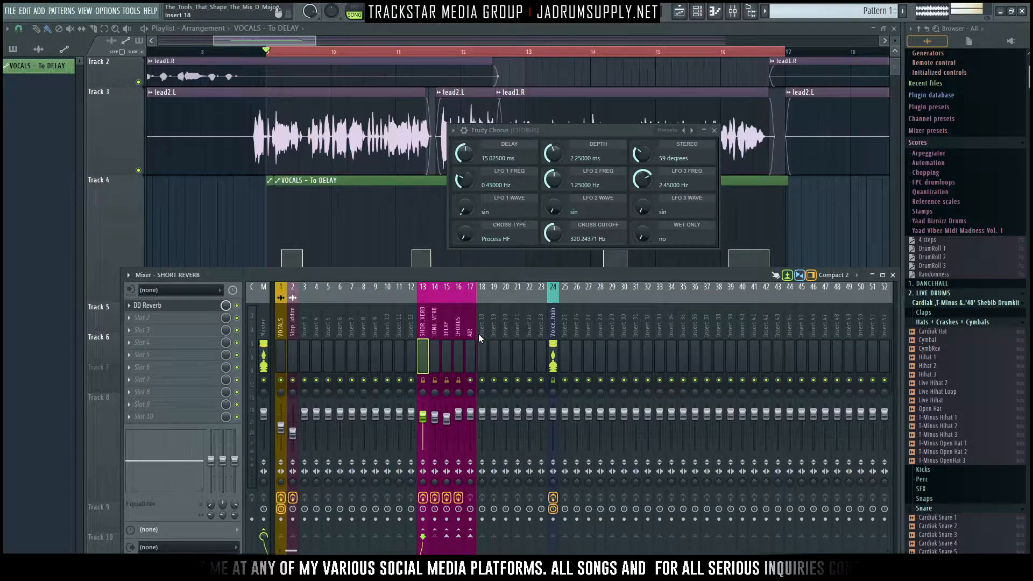
- Select the VOCALS track and mute the SHORT REVERB, LONG REVERB, DELAY and CHORUS tracks to isolate the AIR send
click(472, 332)
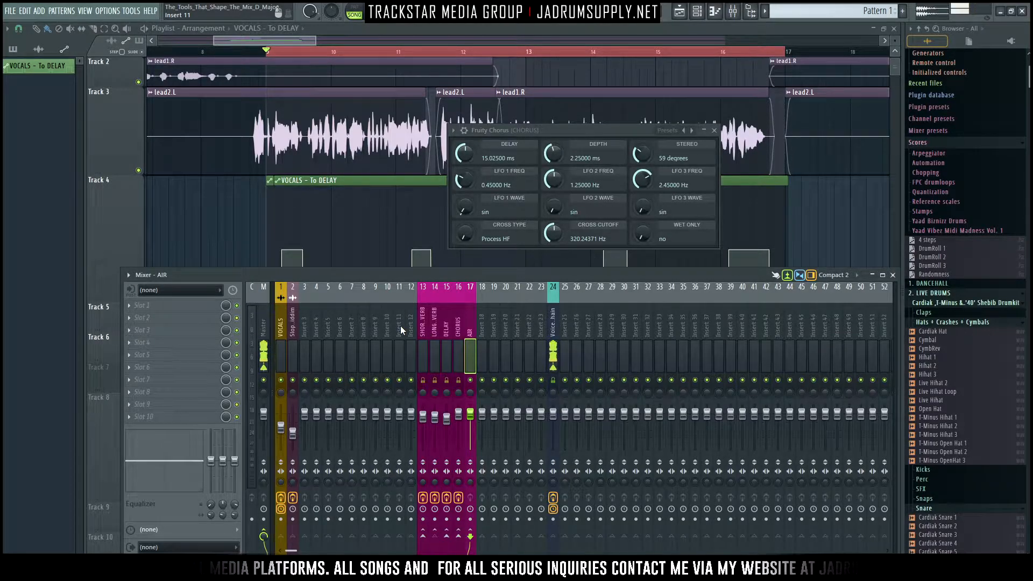
click(282, 355)
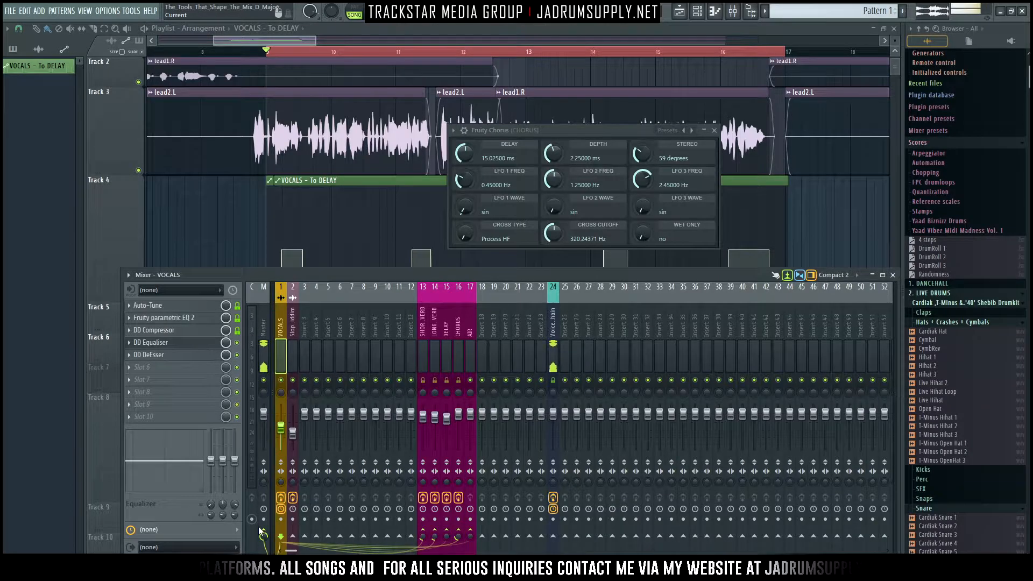
click(422, 380)
click(435, 380)
click(448, 381)
click(459, 381)
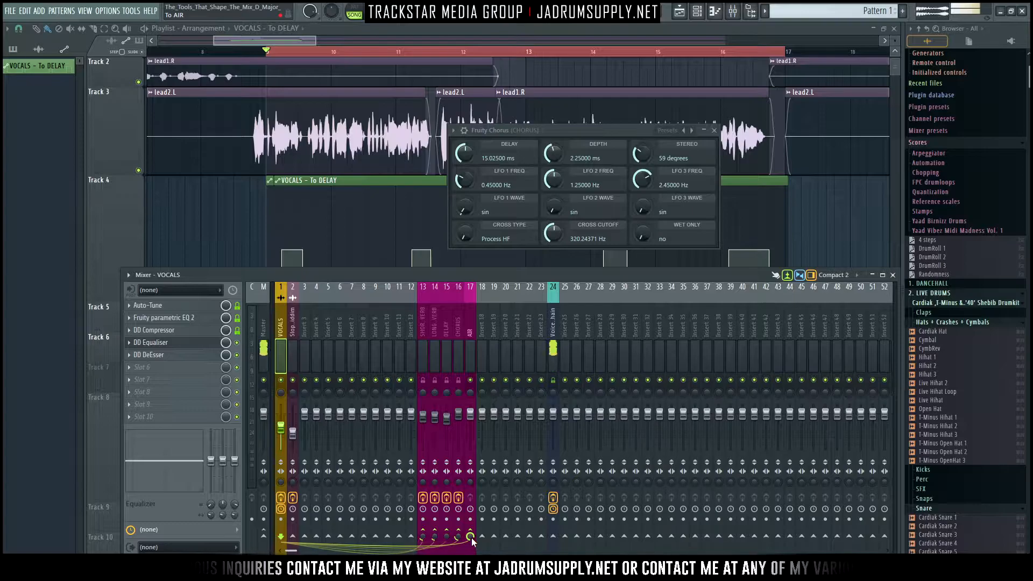
- Raise the VOCALS send level to AIR, solo VOCALS with its routing, and play the loop with the AIR track selected
drag(471, 537, 471, 523)
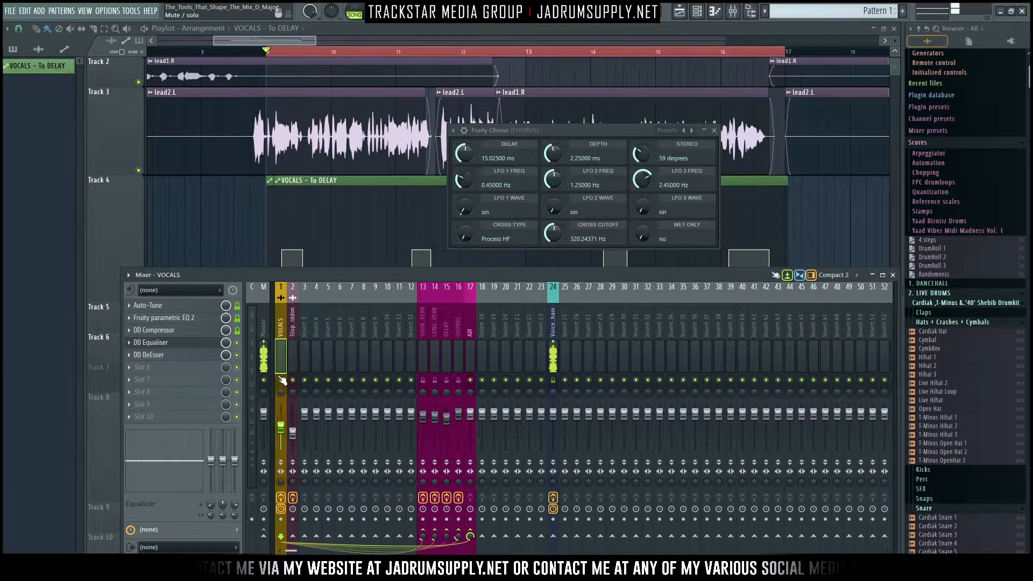
right_click(281, 380)
click(469, 321)
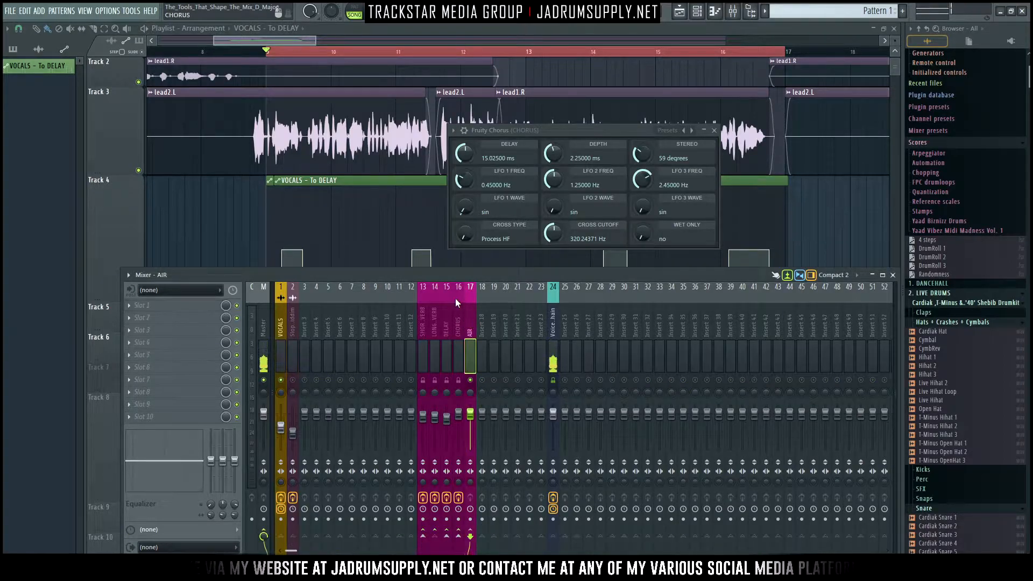
key(space)
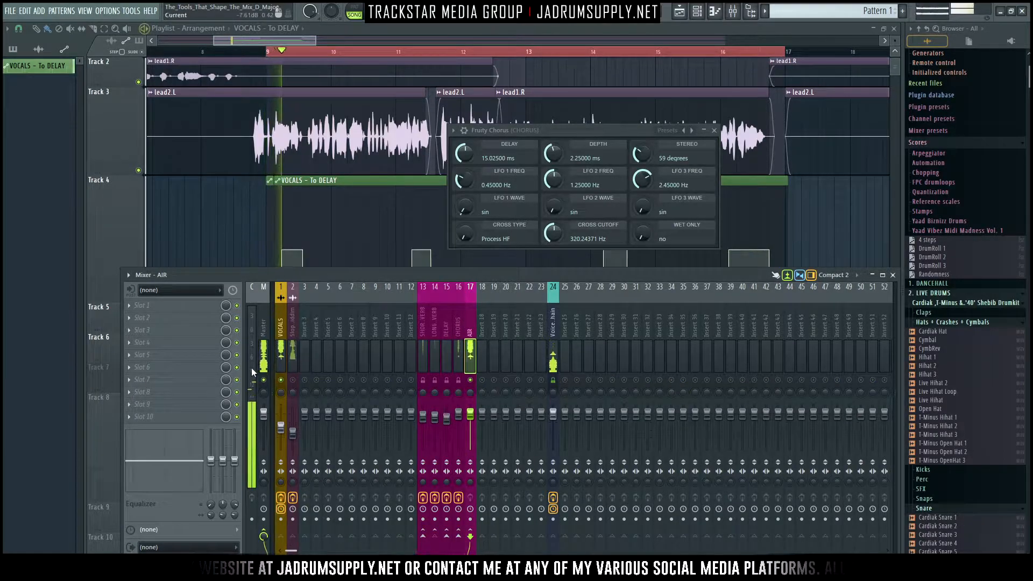
- Load Fruity Parametric EQ 2 into the first effect slot of the AIR track and place its window above the mixer
click(188, 306)
mouse_move(188, 318)
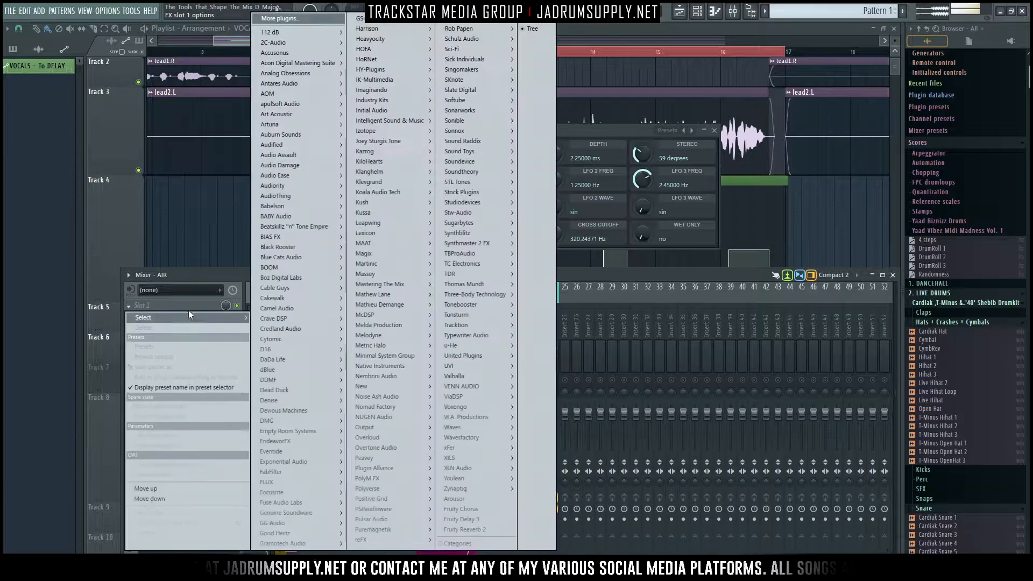
mouse_move(442, 274)
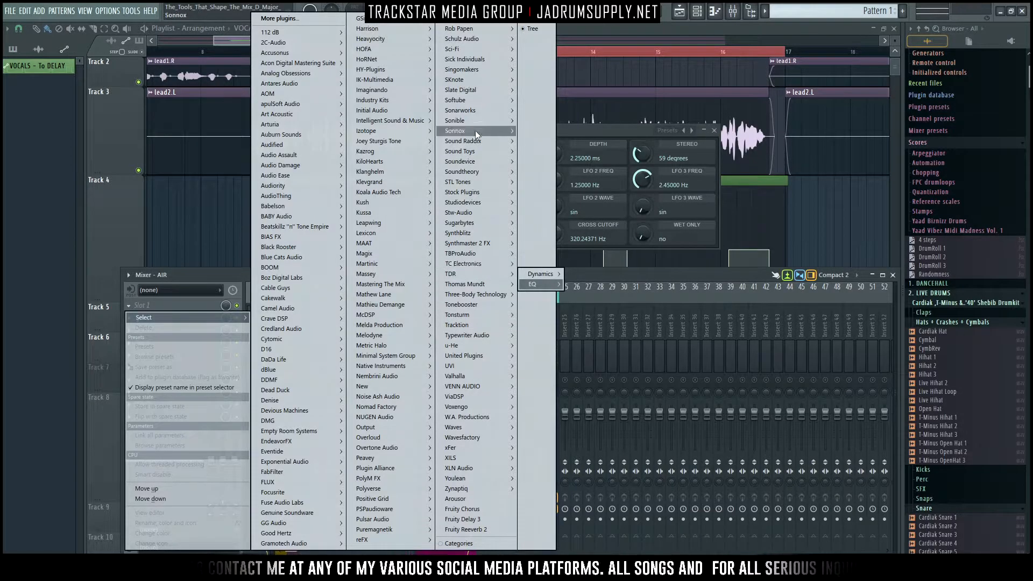
mouse_move(487, 195)
mouse_move(532, 171)
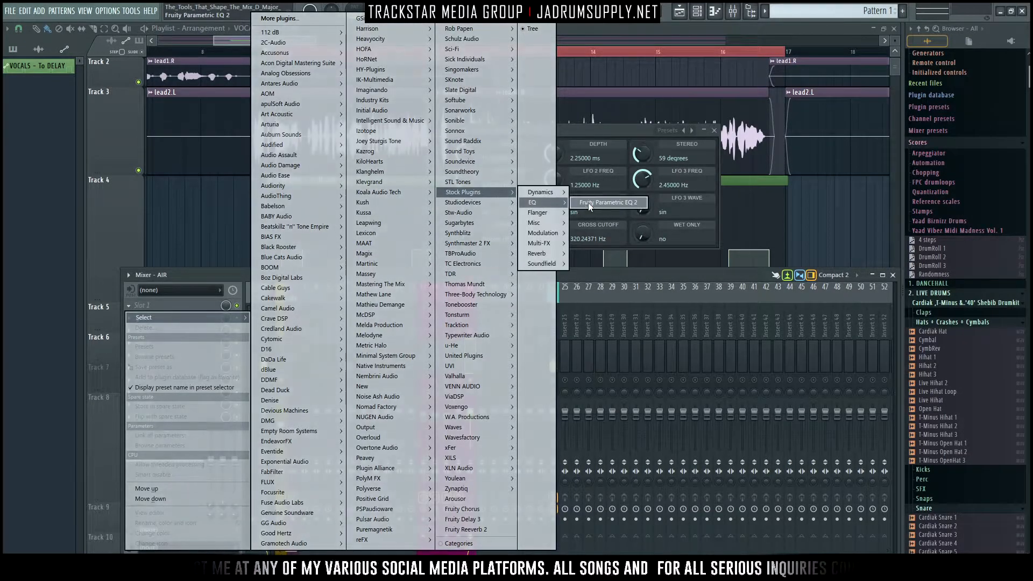
click(585, 201)
drag(205, 79, 482, 132)
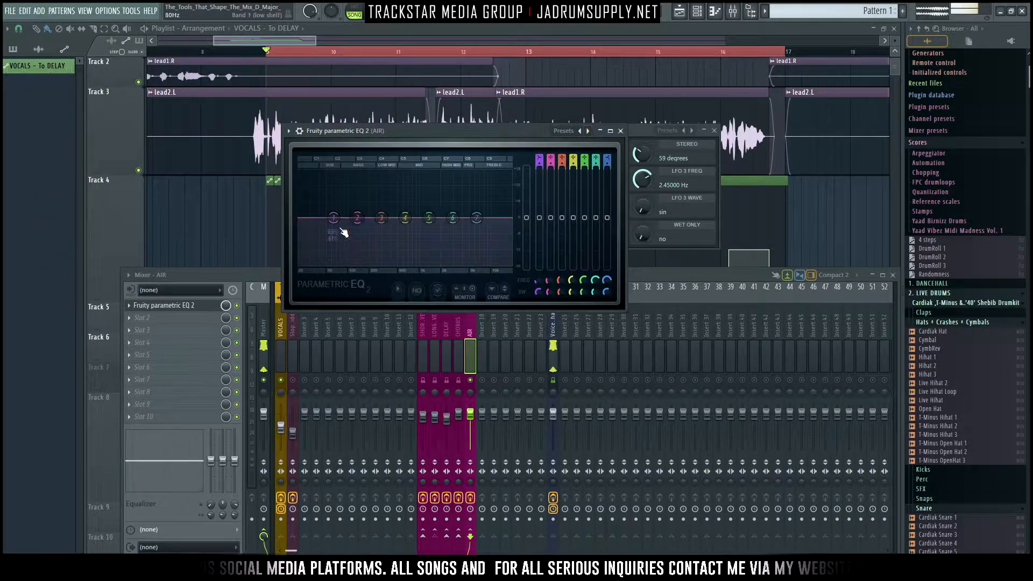
- Turn EQ band 1 into a high-pass filter moved up to the high mids, and disable bands 2 to 5
click(541, 161)
drag(339, 224, 417, 219)
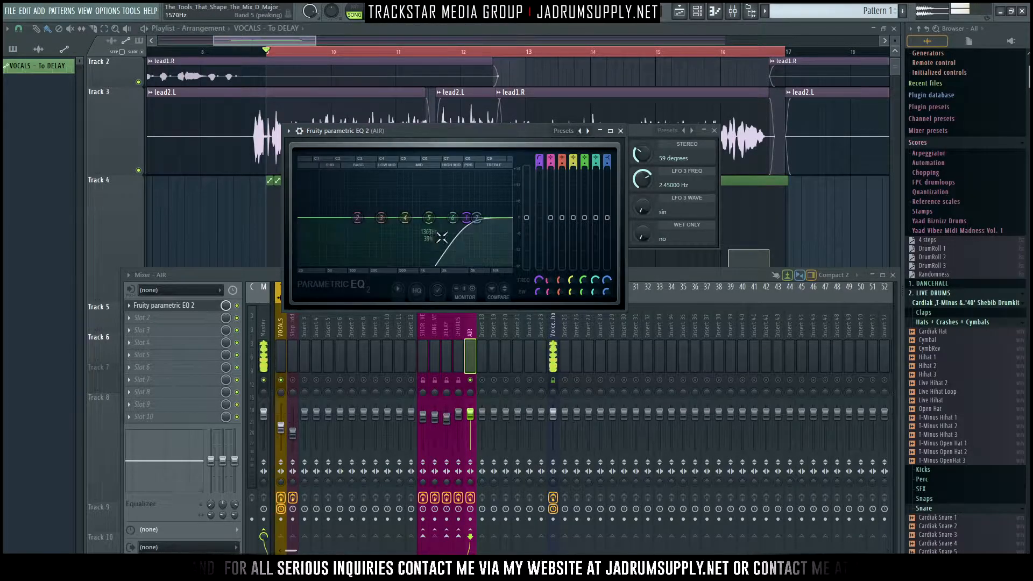
click(551, 159)
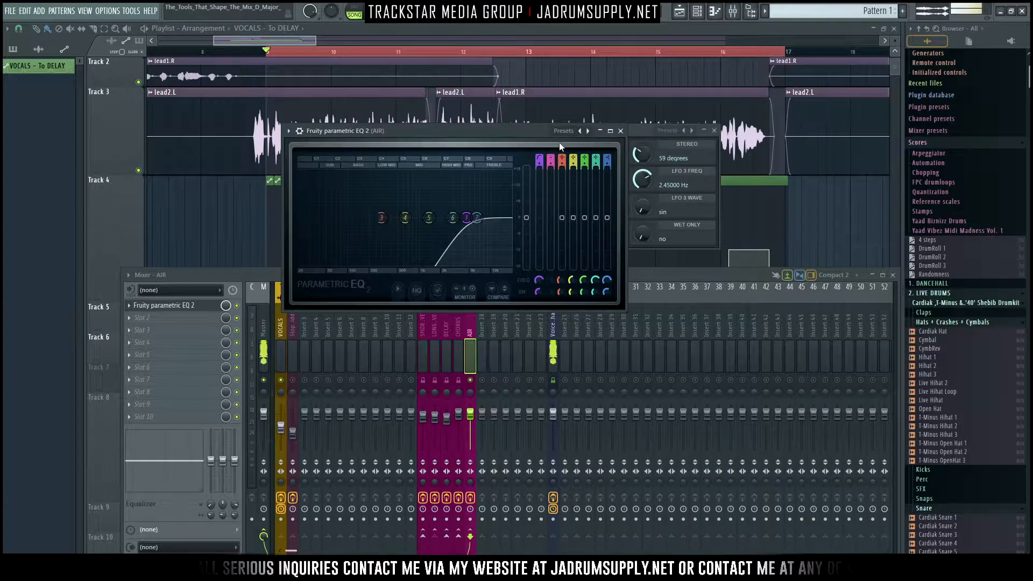
click(583, 159)
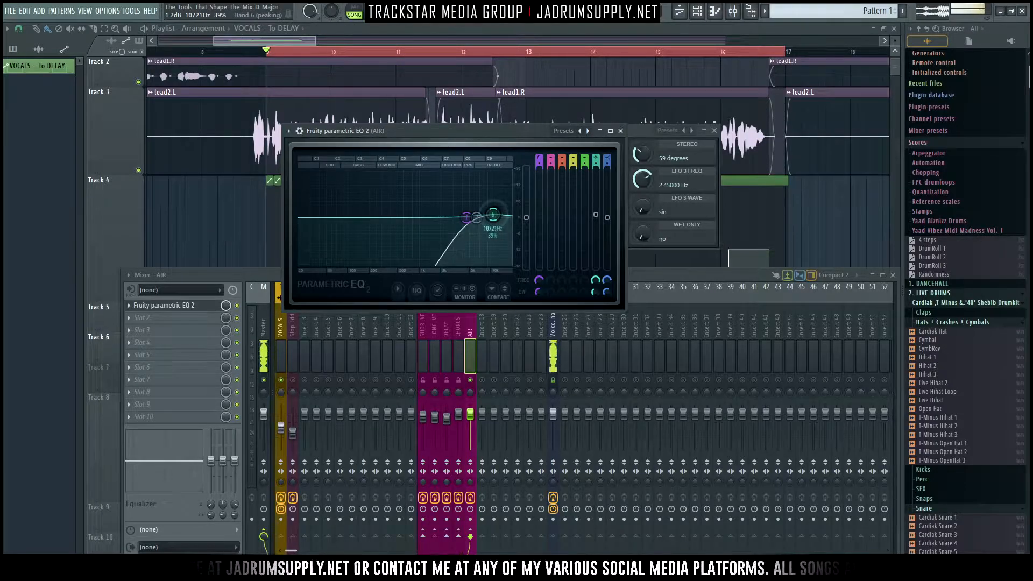
- Boost EQ band 6 by about 1.6 dB at about 10.9 kHz, trying other filter types on band 7
drag(500, 216, 497, 217)
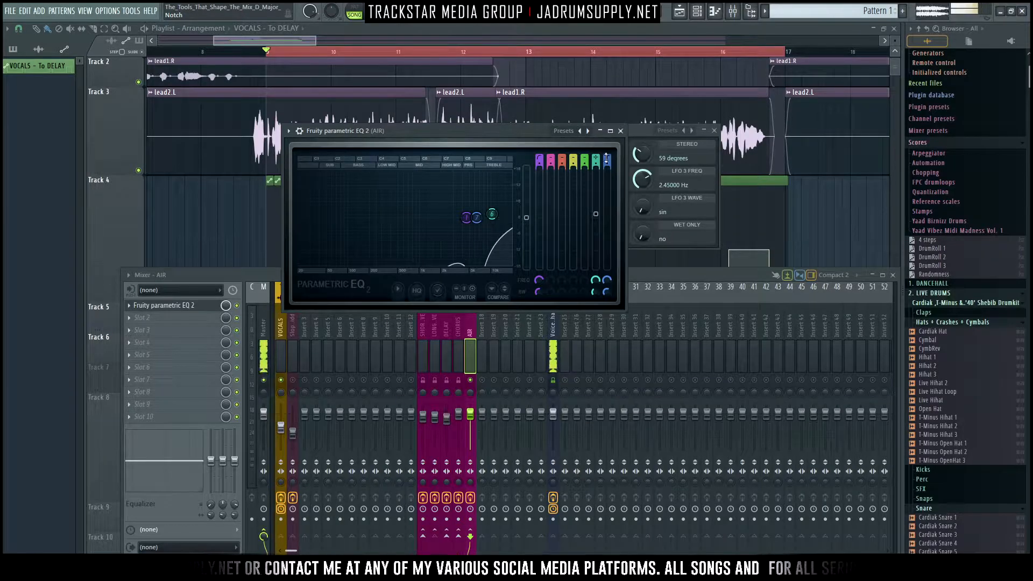
drag(607, 162, 606, 157)
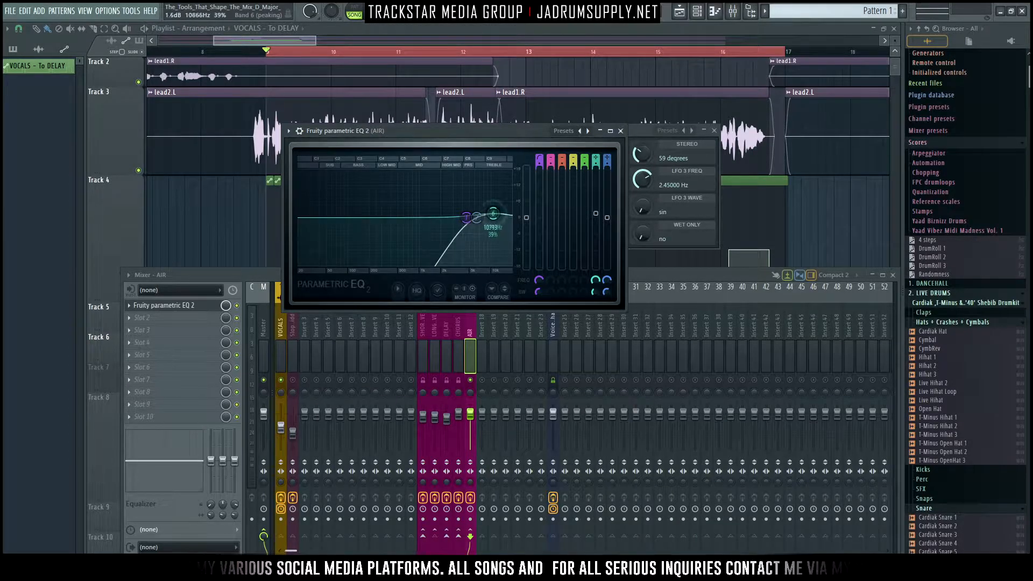
drag(481, 220, 497, 213)
- Make EQ band 7 a high shelf boosted about 10.6 dB at about 11.3 kHz and audition the curve in playback
drag(606, 158, 607, 164)
drag(494, 216, 457, 217)
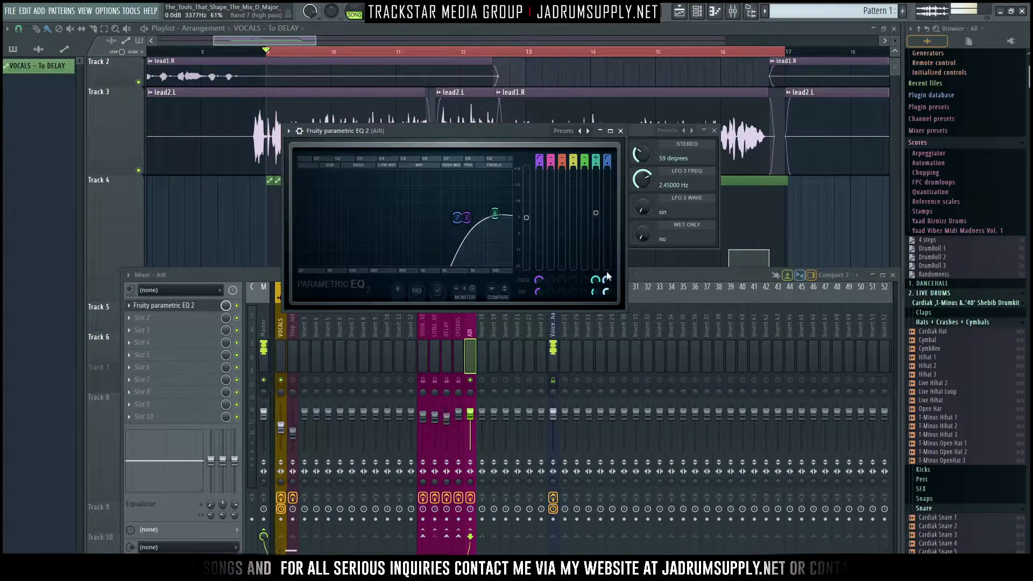
drag(609, 157, 612, 156)
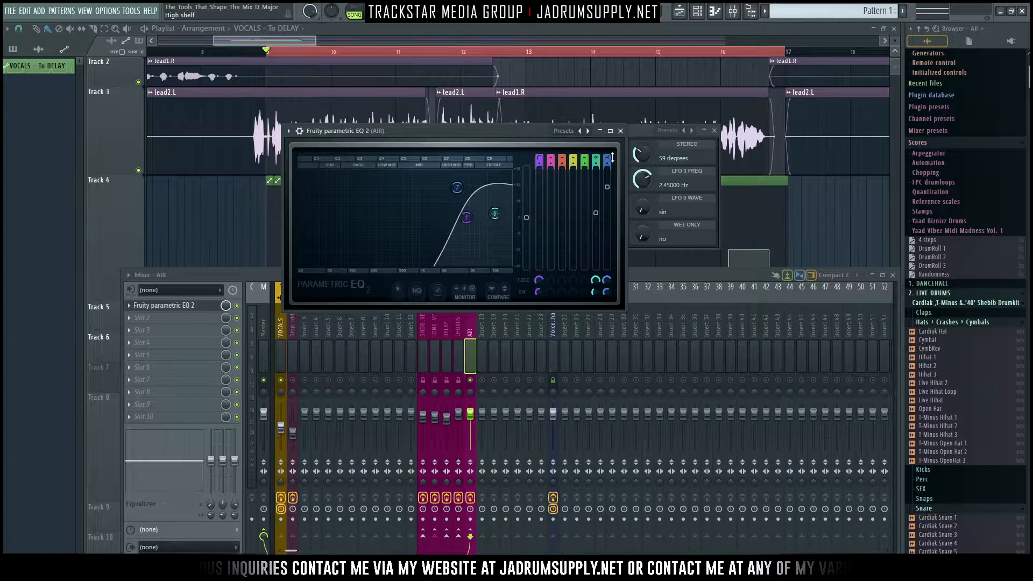
drag(456, 187, 500, 199)
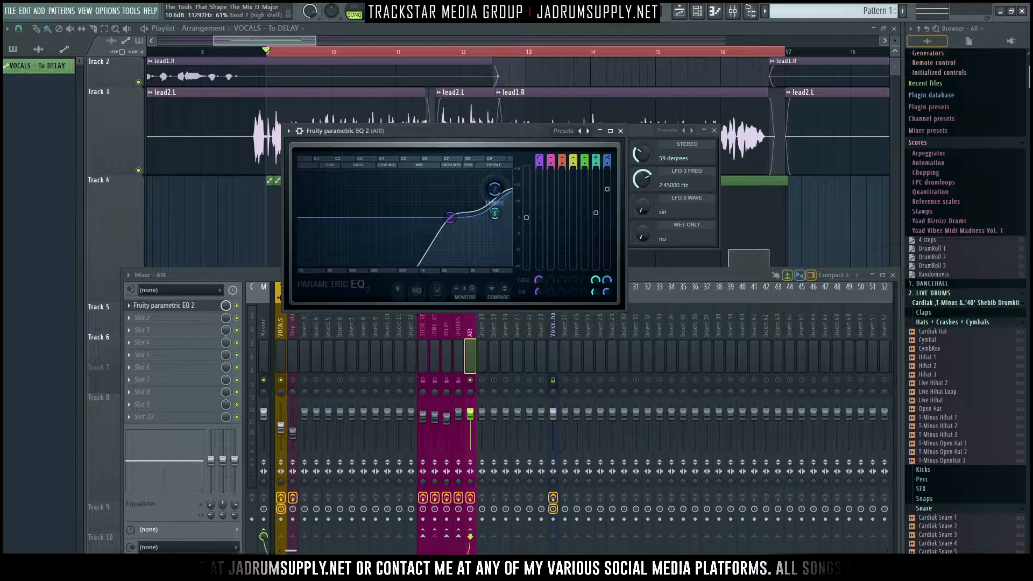
key(space)
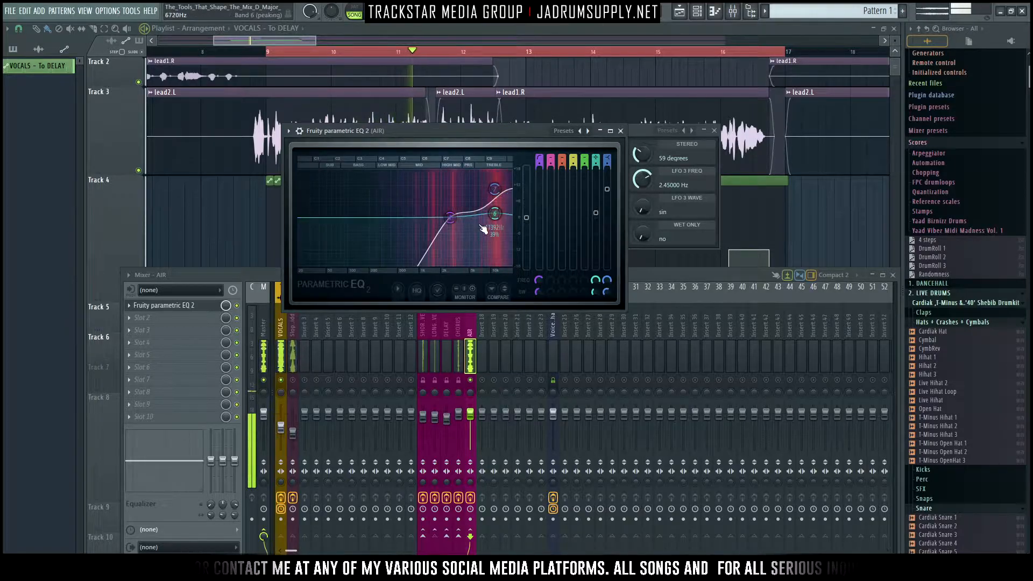
key(space)
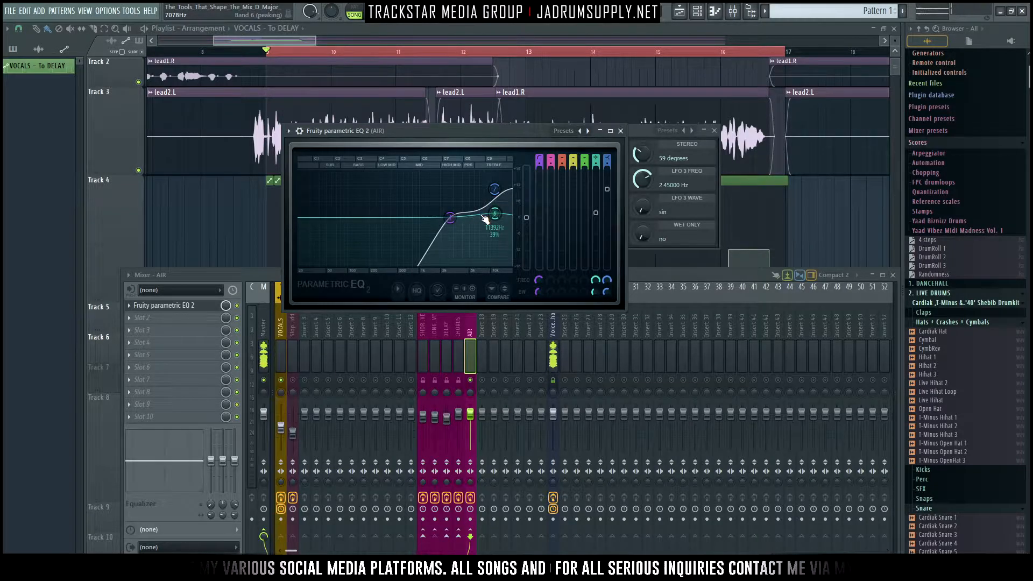
- Load DD Compressor into slot 2 of the AIR track and arrange its window beside the EQ, clear of the mixer
click(156, 318)
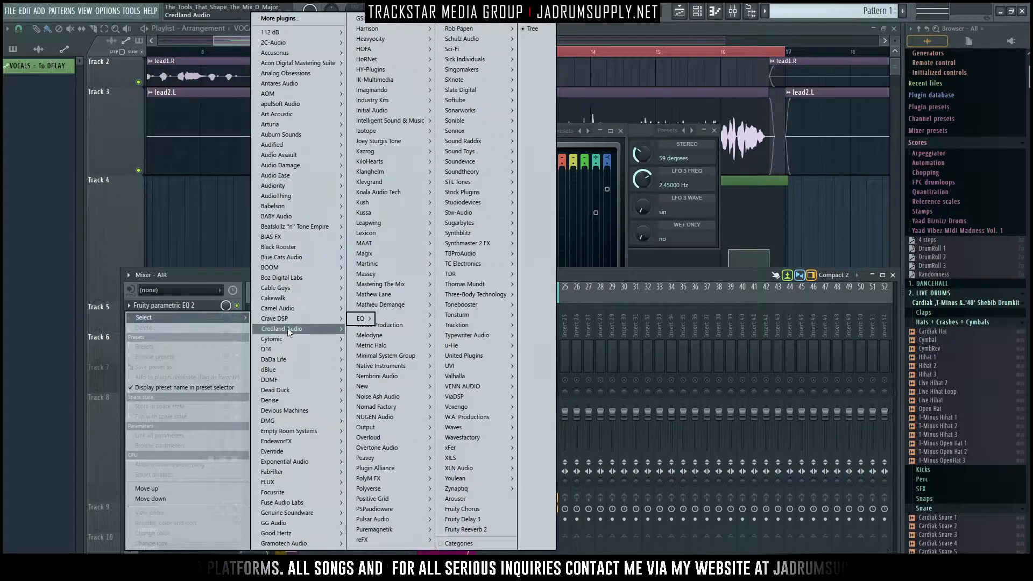
mouse_move(296, 390)
mouse_move(373, 399)
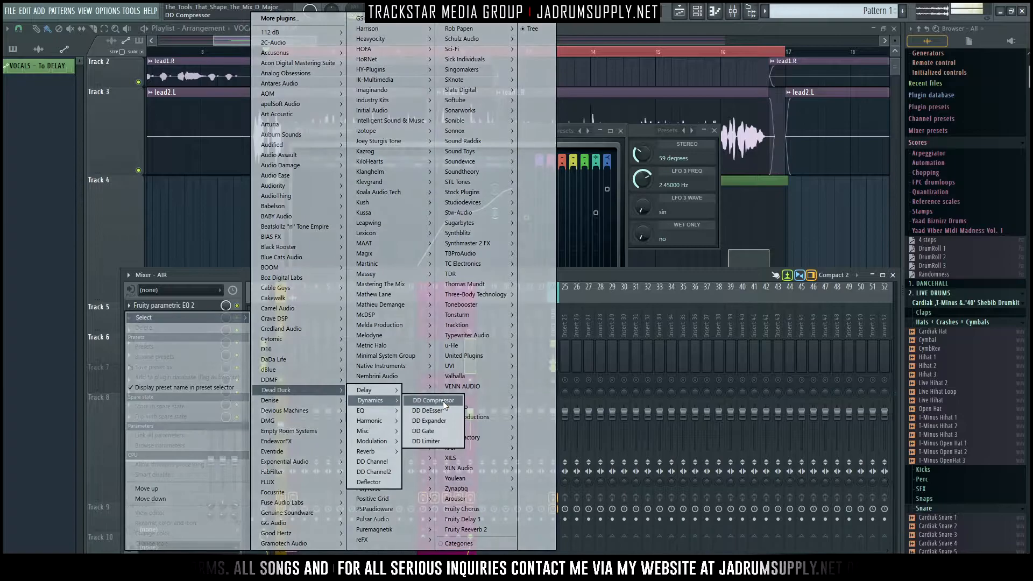
click(444, 401)
drag(221, 95, 498, 283)
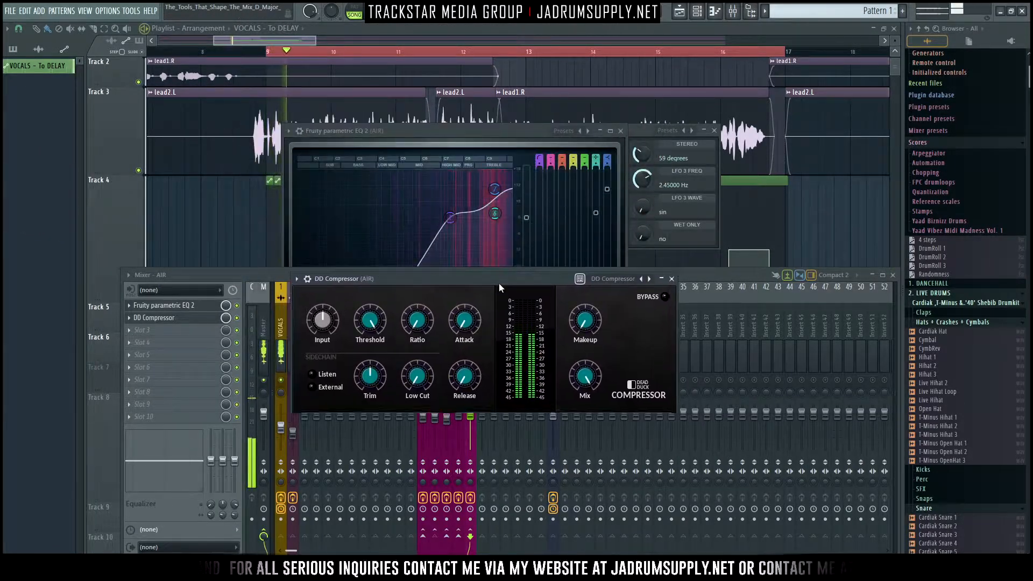
click(434, 129)
drag(434, 130, 179, 38)
drag(466, 279, 540, 48)
- Set DD Compressor's threshold, ratio, release and low cut by ear, and slightly raise its input, trim and makeup gain
drag(447, 89, 451, 134)
drag(495, 88, 492, 60)
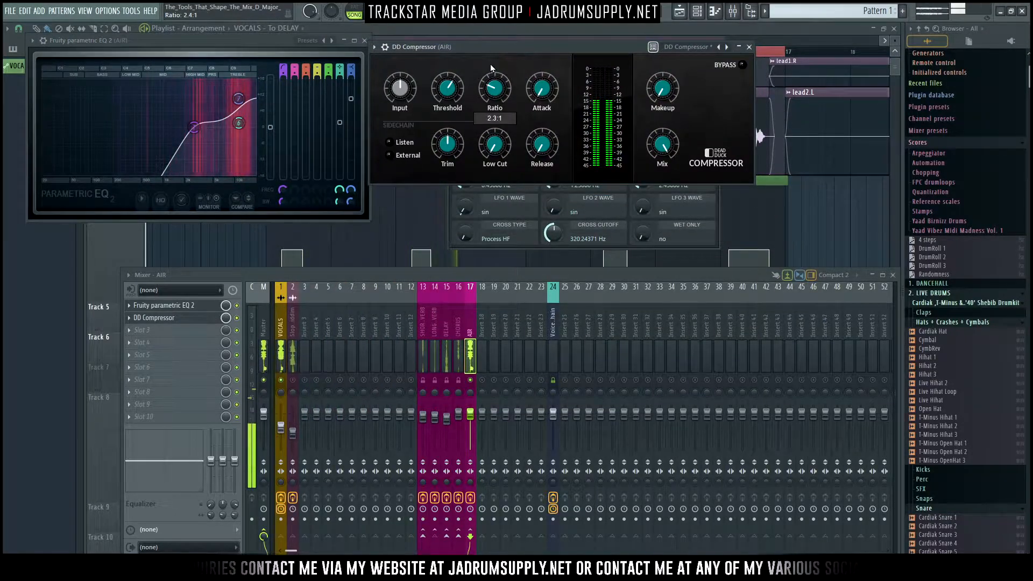
drag(448, 89, 543, 99)
drag(543, 150, 497, 24)
mouse_move(498, 152)
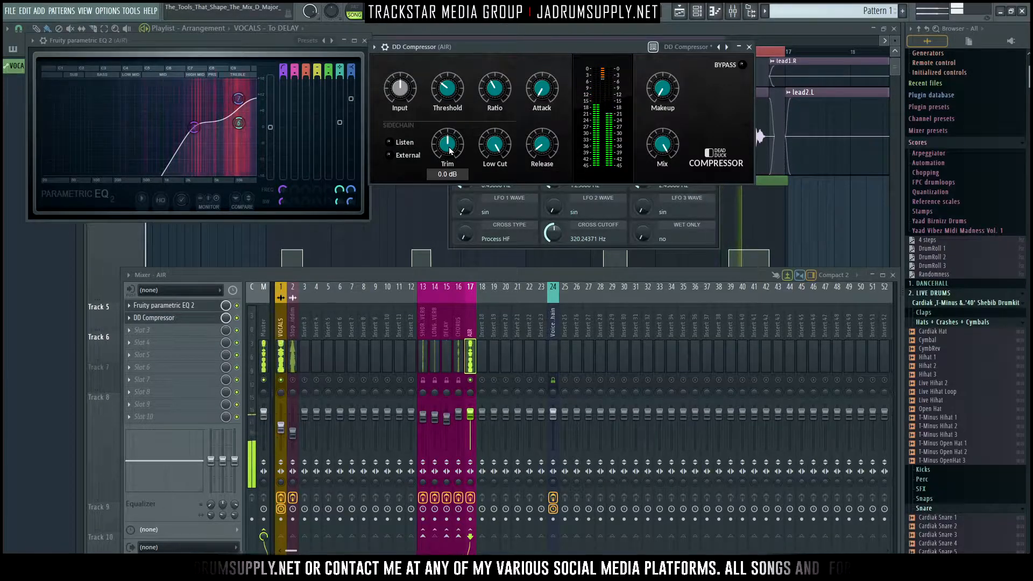
drag(400, 90, 401, 82)
drag(660, 94, 656, 74)
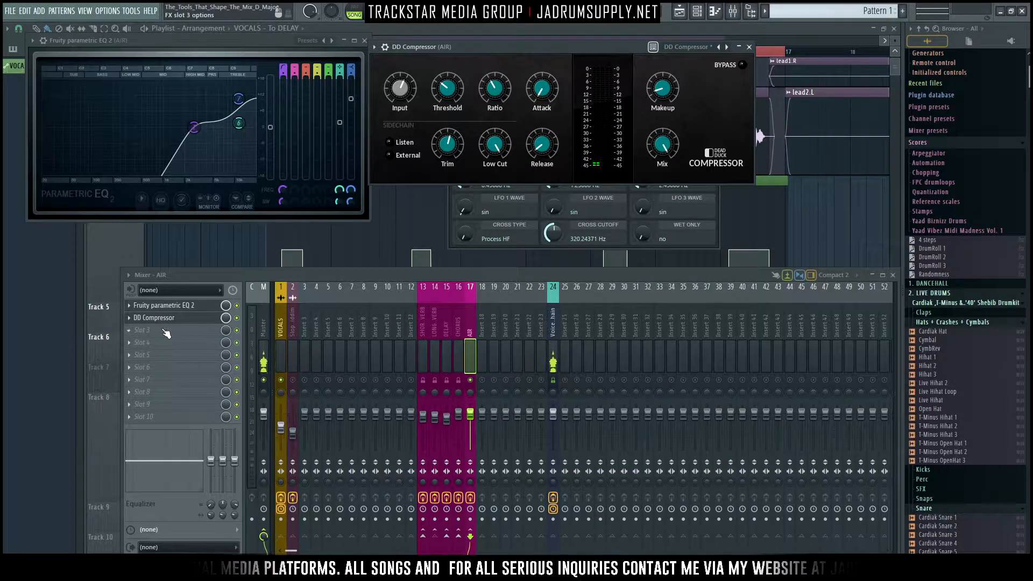
- Load DD DeEsser into slot 3 of the AIR track and place its window directly below the compressor
click(166, 333)
mouse_move(316, 396)
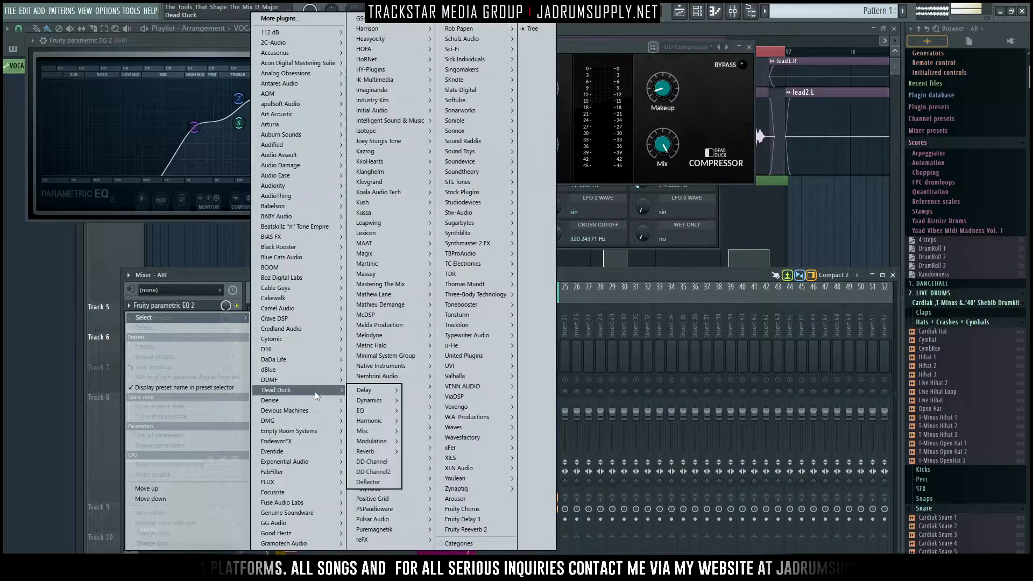
mouse_move(371, 400)
click(442, 411)
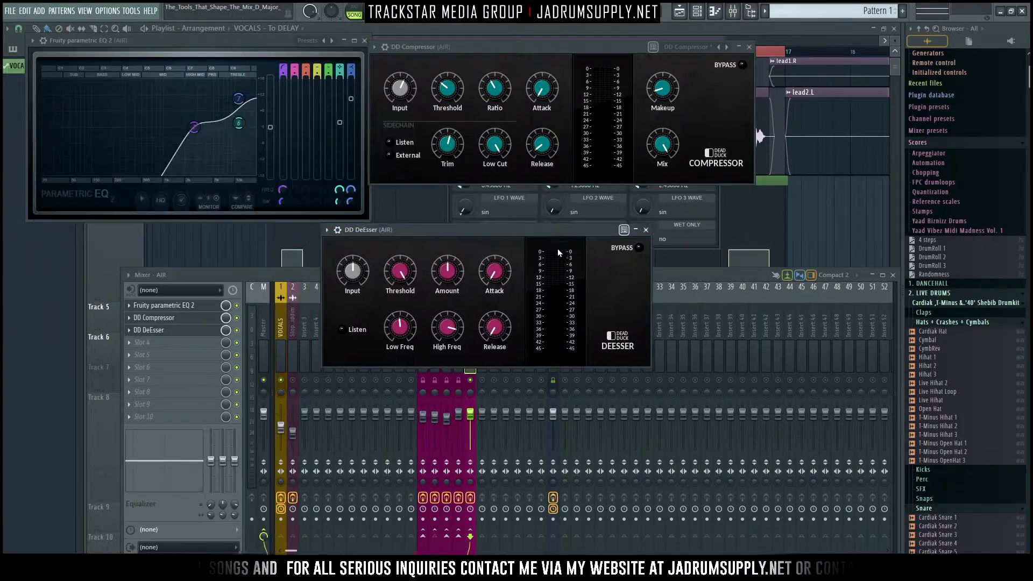
drag(416, 225, 482, 198)
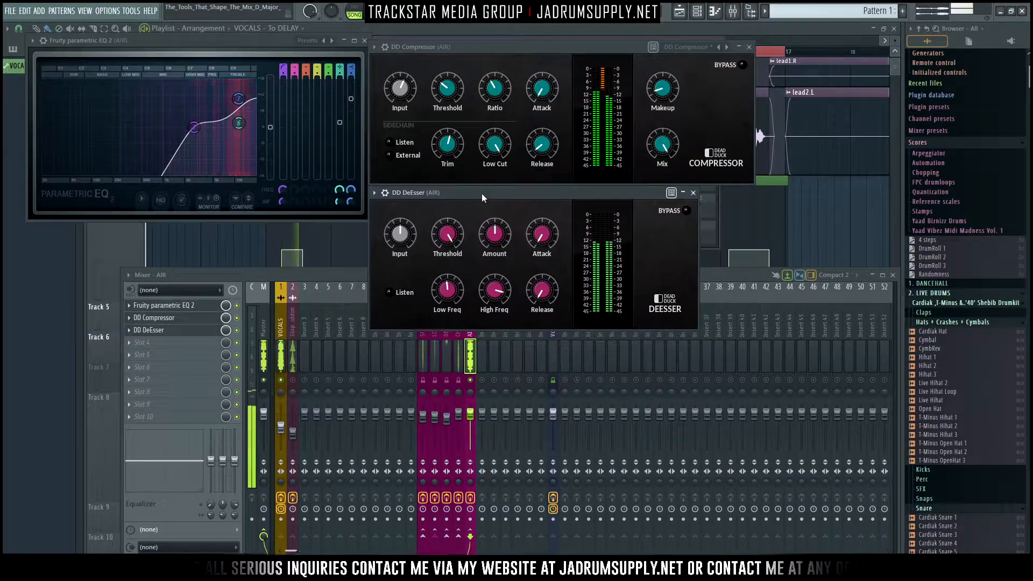
- Lower DD DeEsser's threshold, raise its amount and low frequency, and set its release to about 56 ms during playback
drag(457, 237, 462, 294)
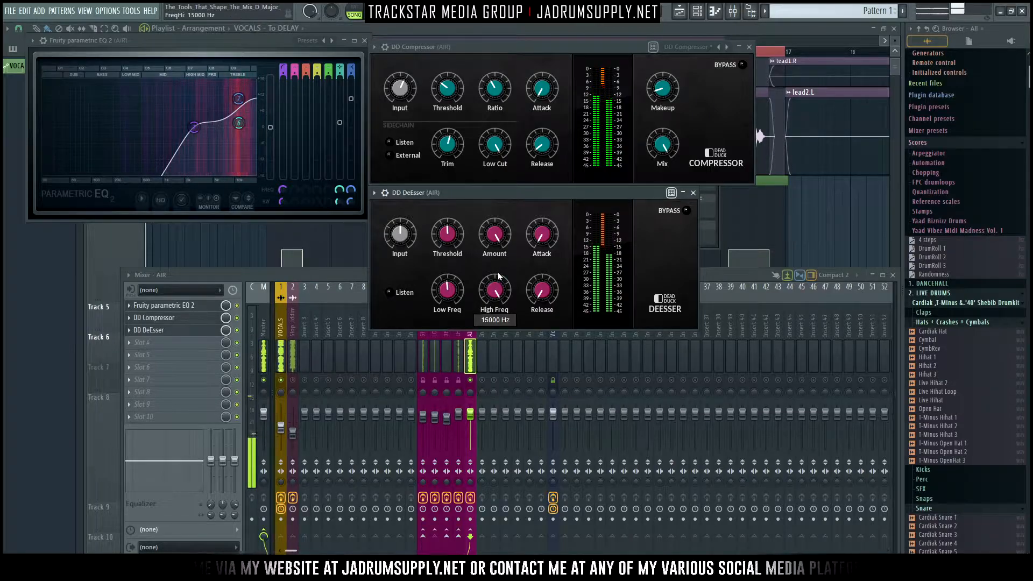
drag(498, 276, 451, 286)
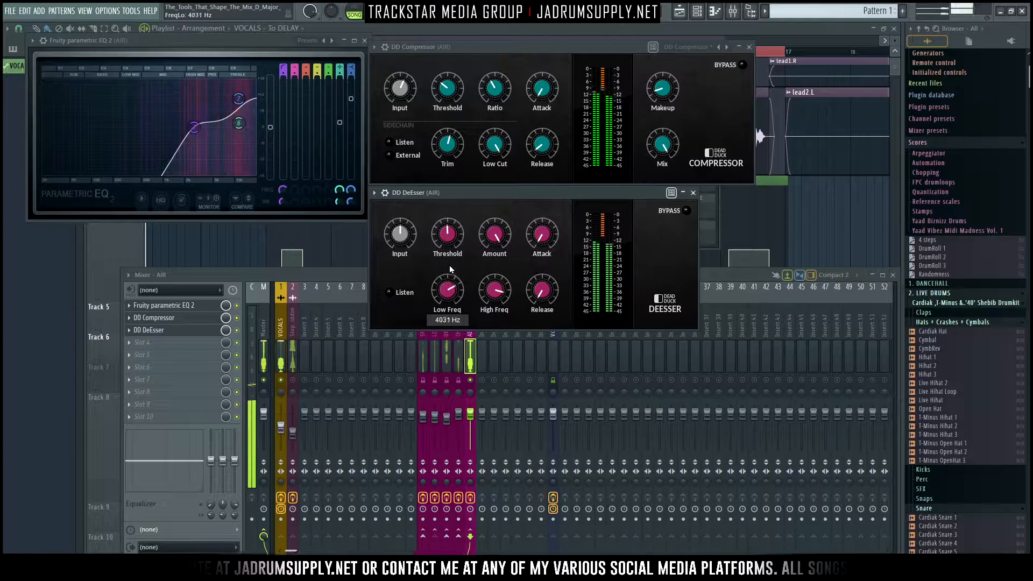
mouse_move(542, 280)
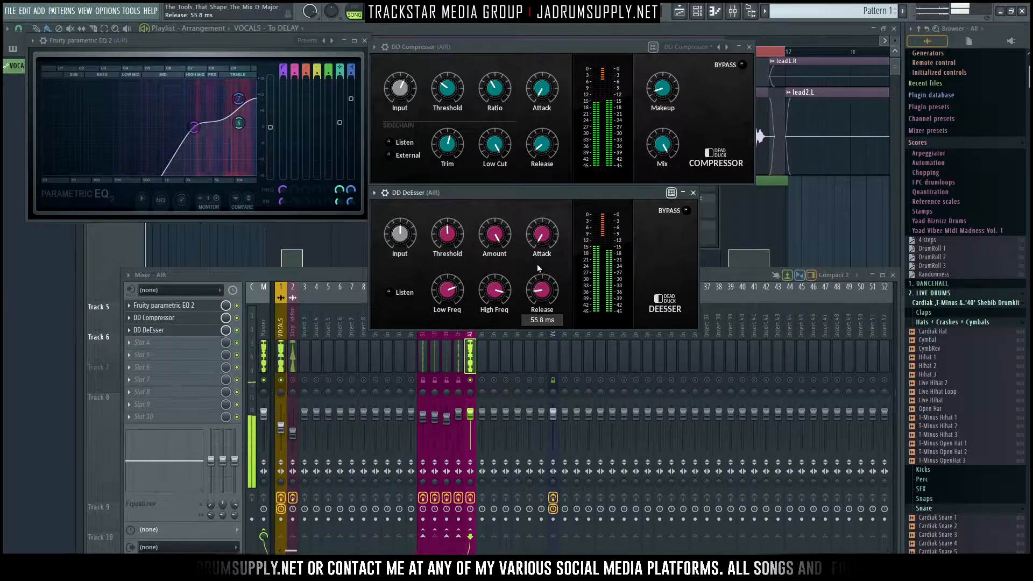
- Raise the de-esser's input slightly, set its attack to about 1.2 ms, and fine-tune its high frequency and threshold by ear
mouse_move(404, 234)
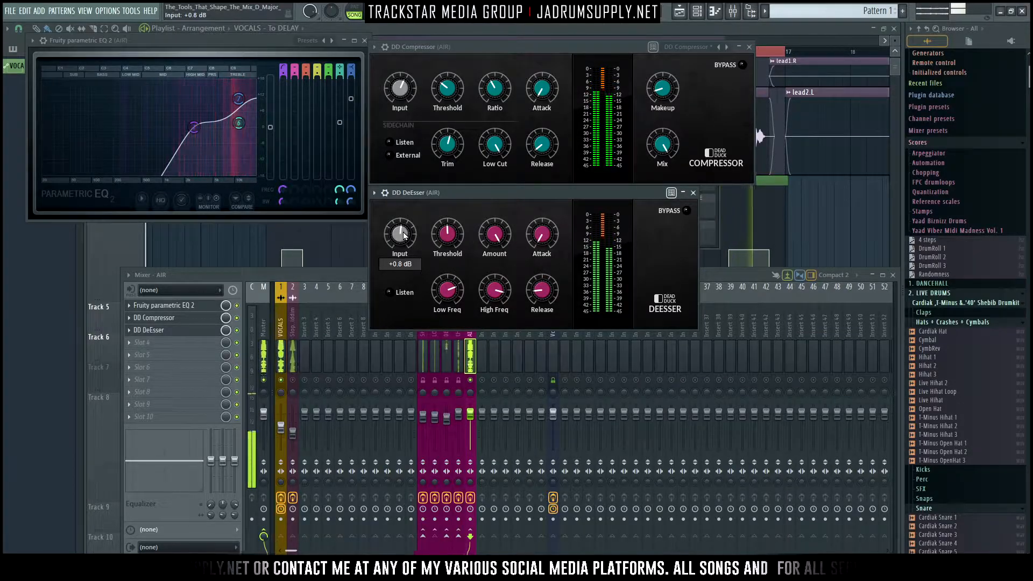
mouse_move(495, 290)
drag(495, 289, 495, 287)
mouse_move(543, 240)
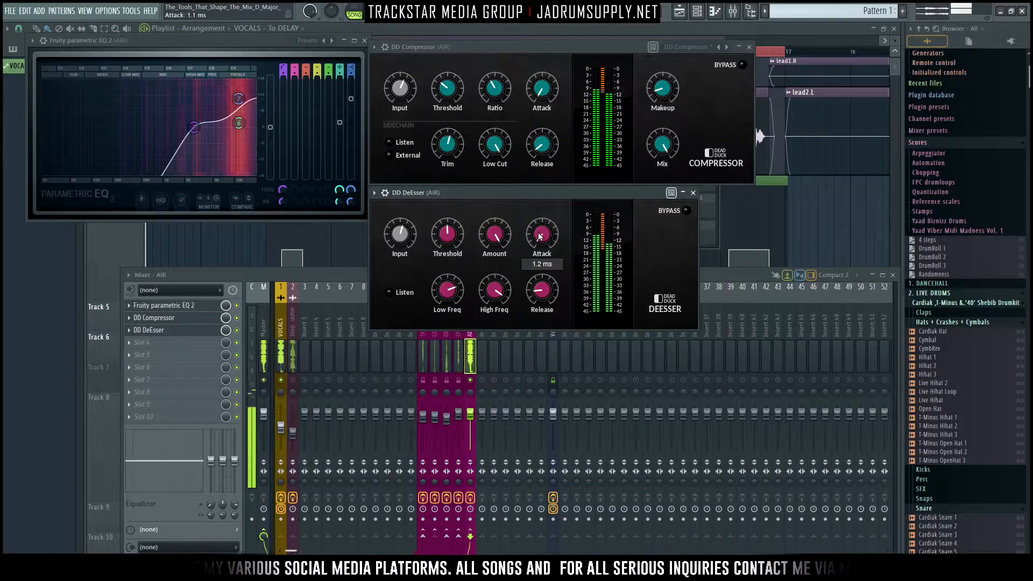
mouse_move(491, 240)
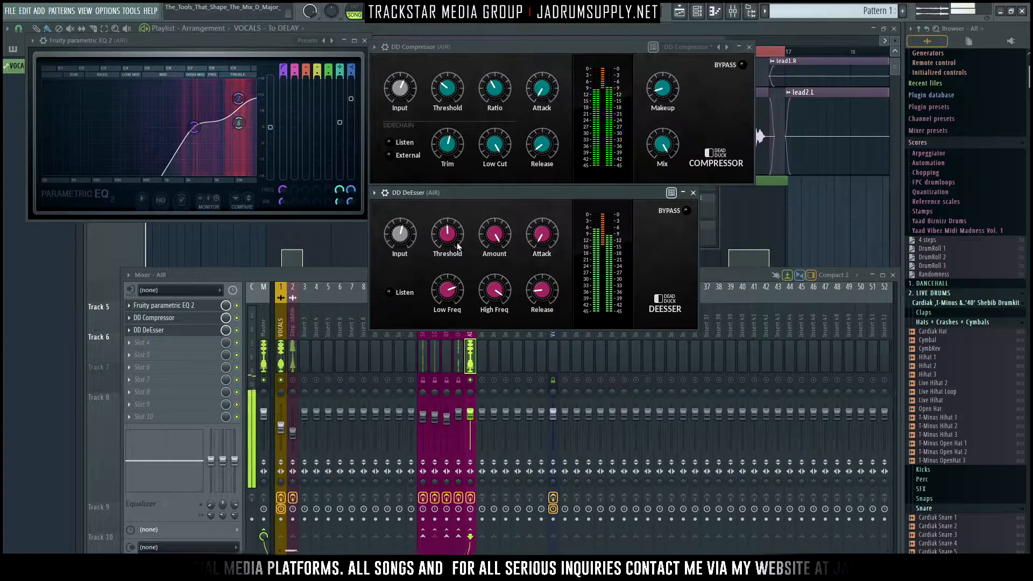
mouse_move(452, 240)
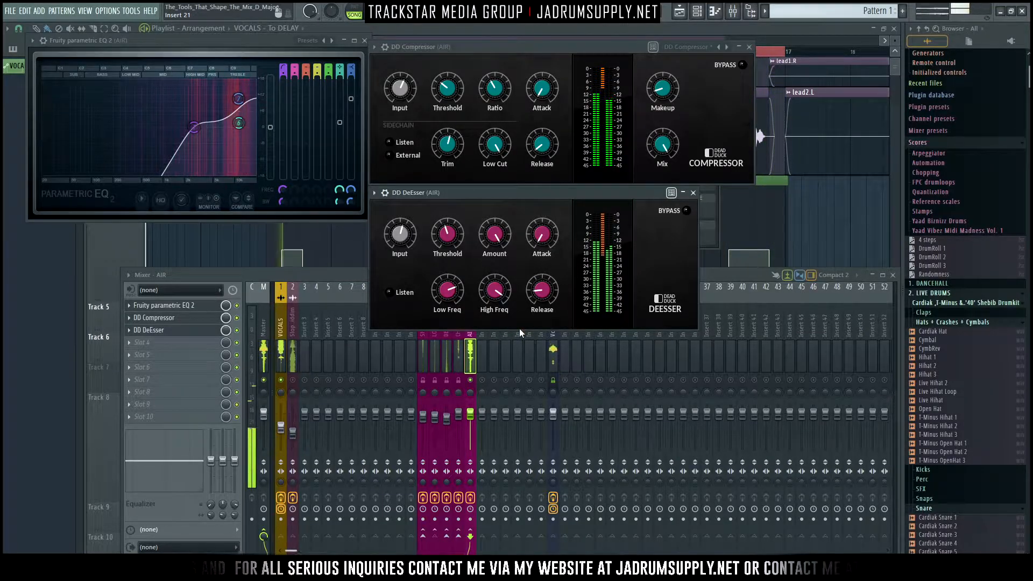
- Load Fruity Stereo Shaper into slot 5 of the AIR track and place its window over the compressor and de-esser
click(342, 278)
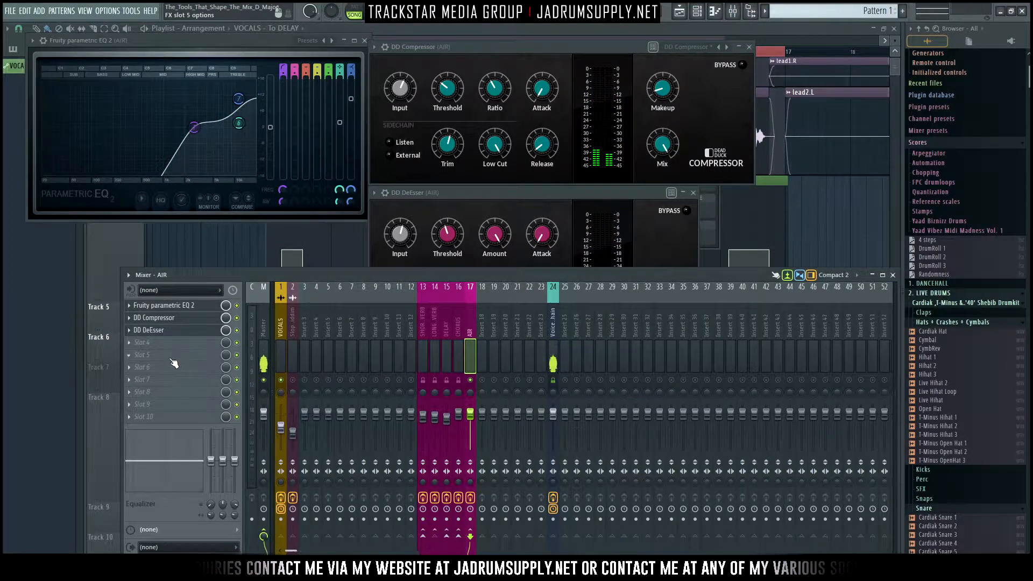
click(171, 359)
mouse_move(178, 317)
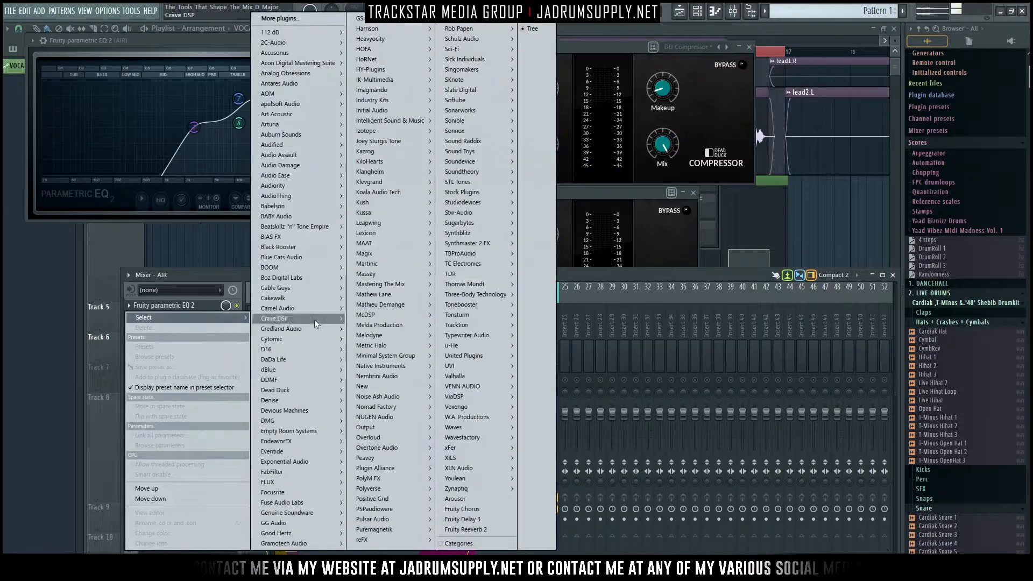
mouse_move(471, 195)
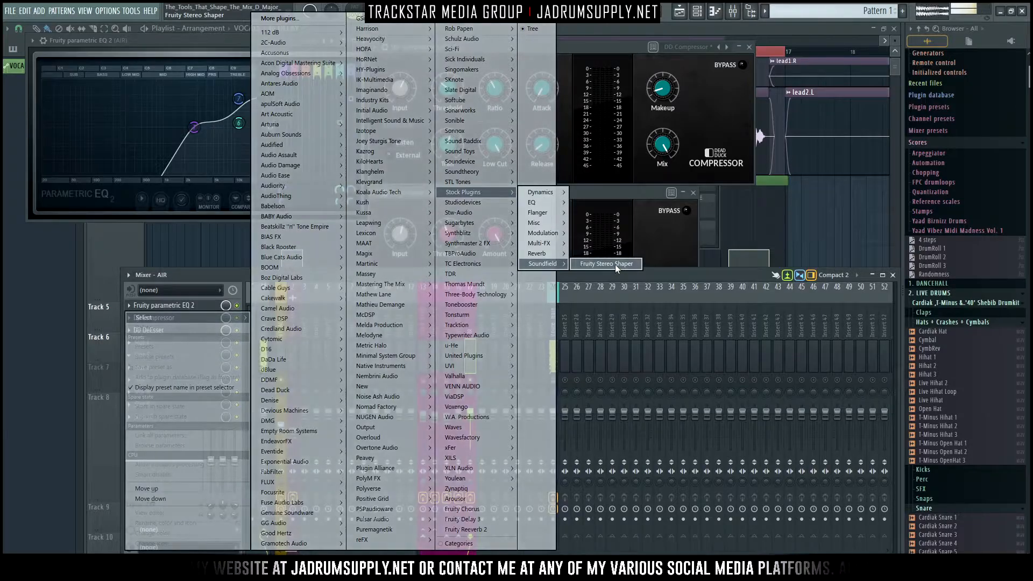
click(614, 264)
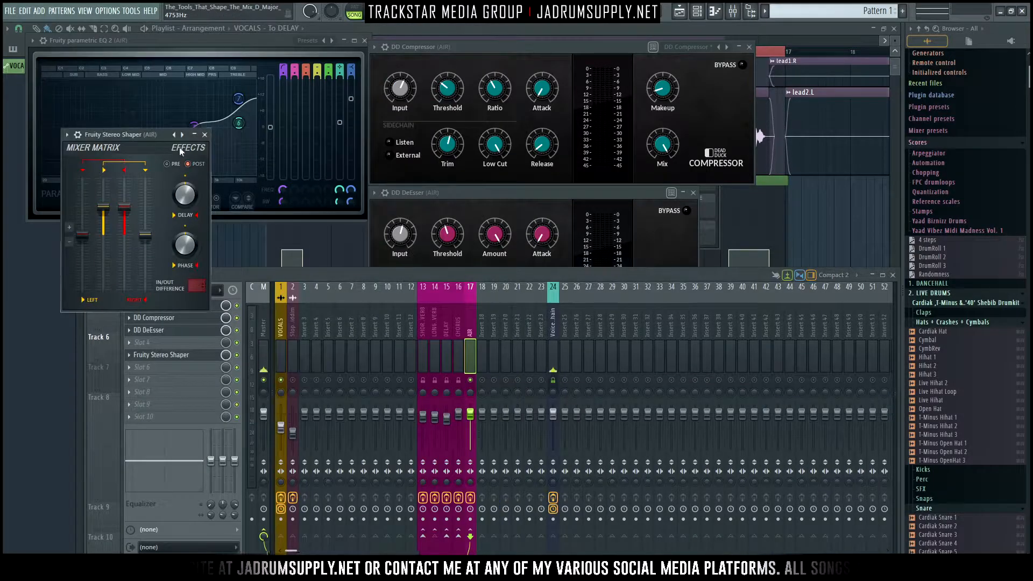
drag(151, 139, 575, 160)
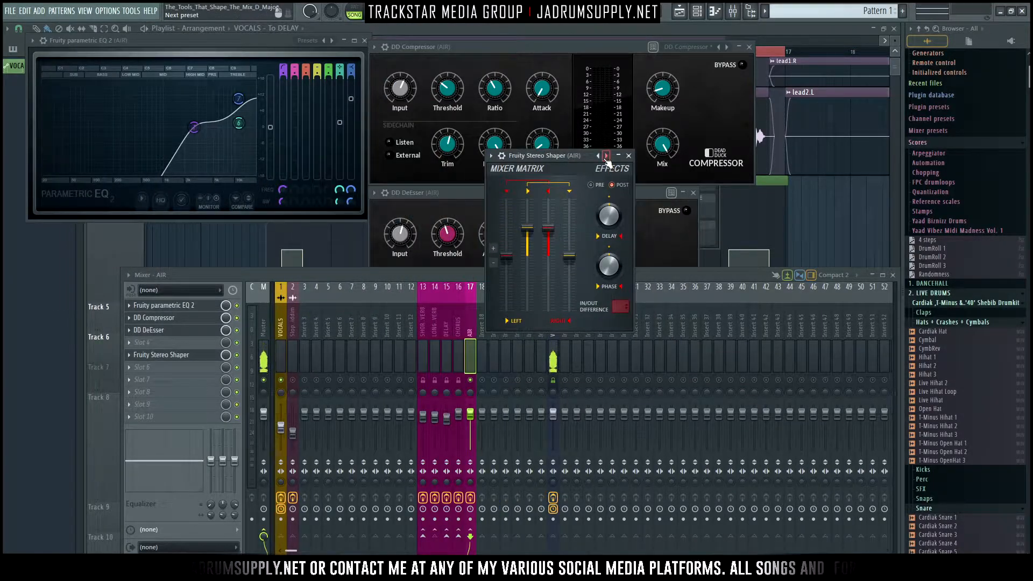
right_click(606, 157)
click(573, 153)
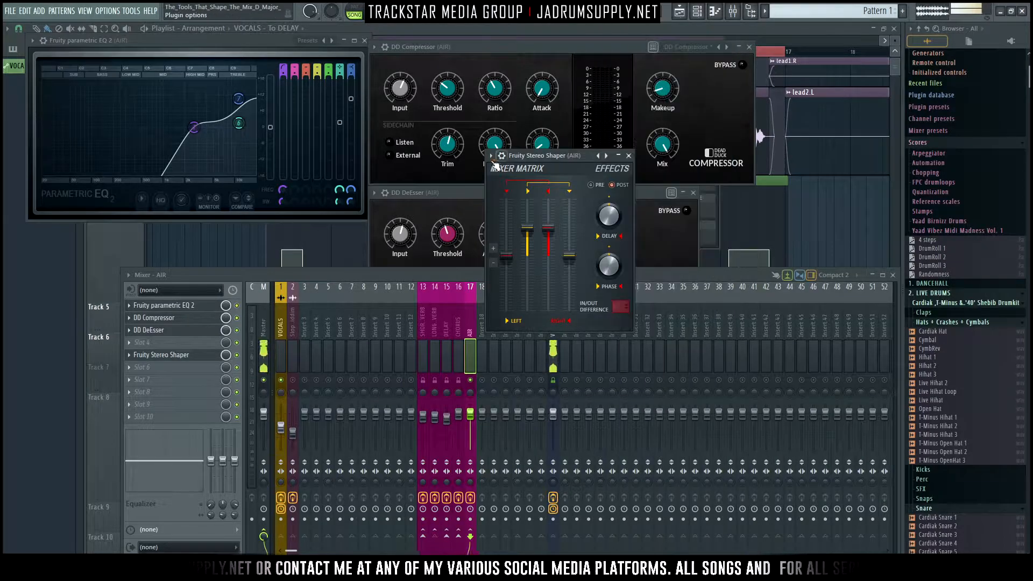
drag(493, 156, 427, 156)
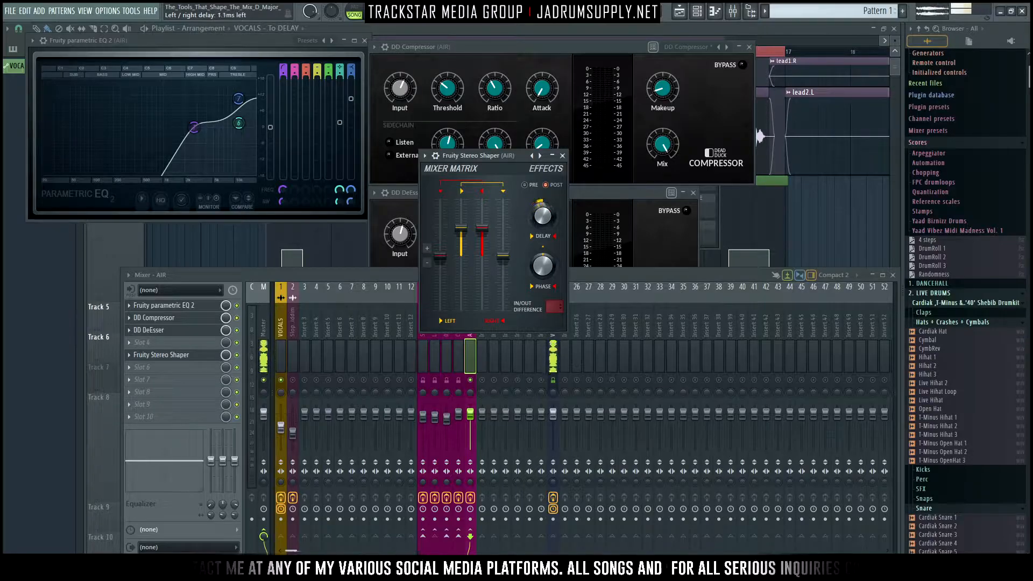
- Set the stereo shaper's delay to about 28.9 ms right, raise left-into-right slightly and right-into-left to about -13 dB, and close it
drag(544, 220, 544, 204)
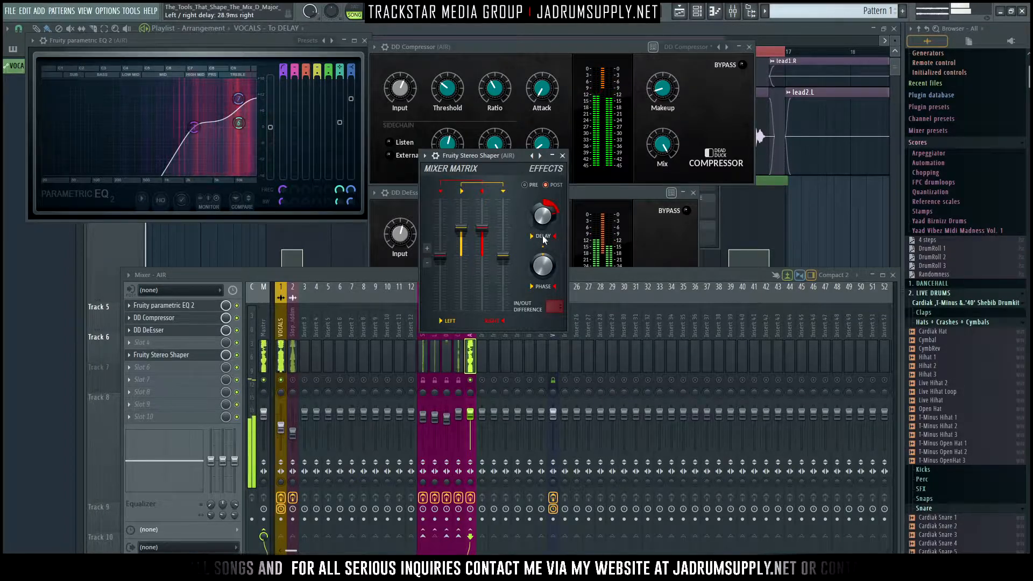
drag(502, 256, 502, 252)
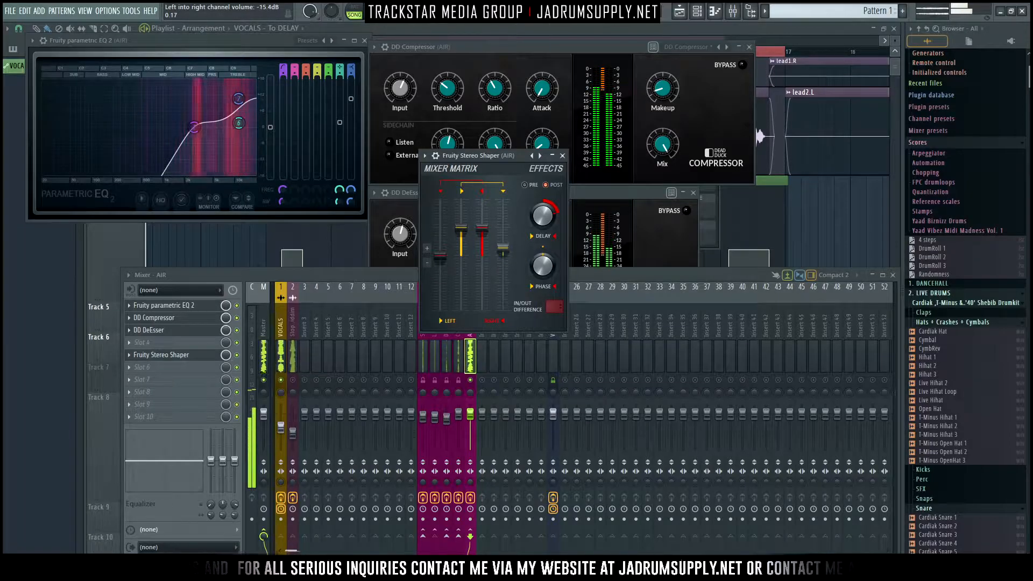
drag(503, 240, 502, 251)
drag(440, 257, 440, 244)
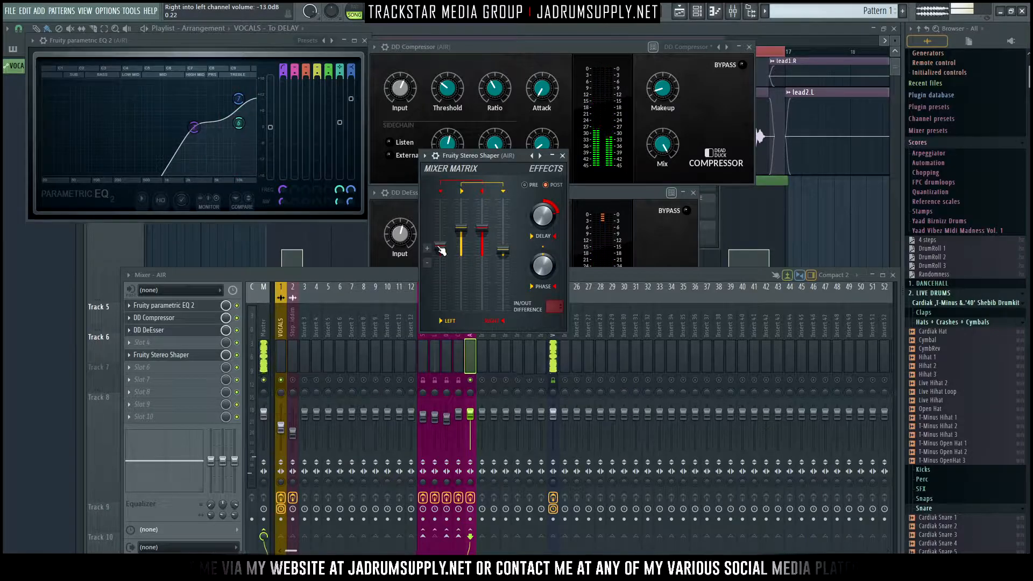
drag(440, 250, 440, 252)
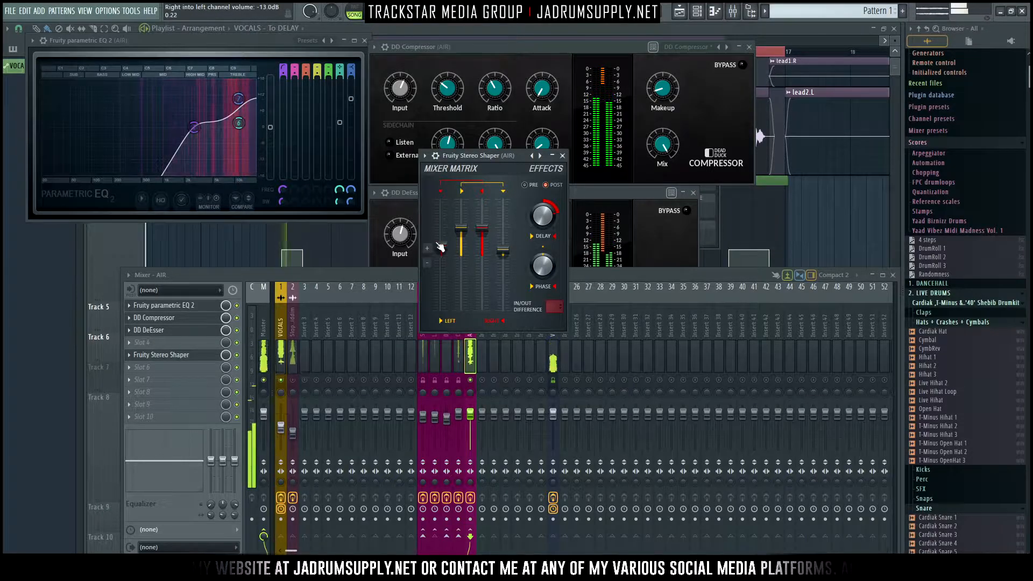
click(483, 358)
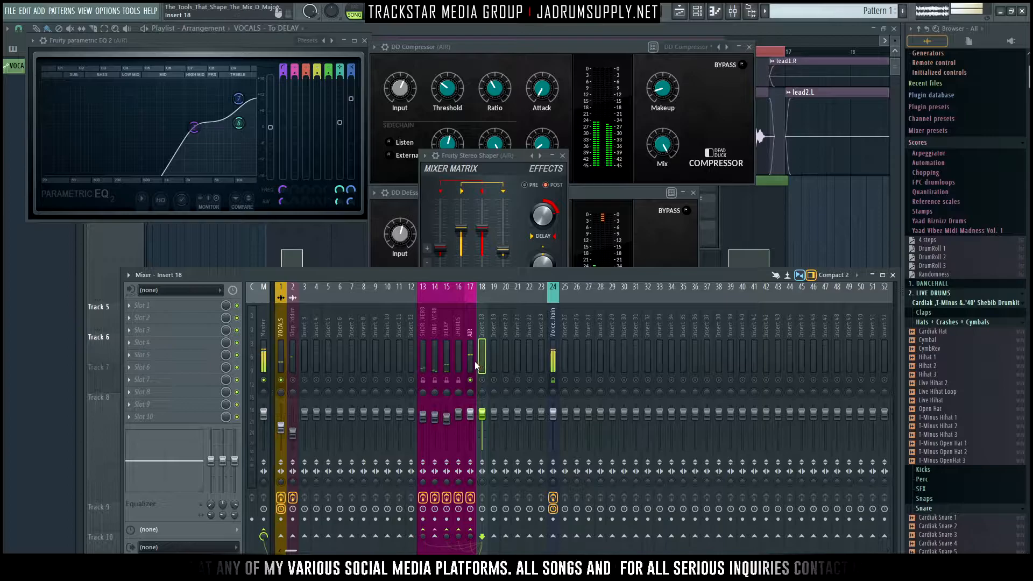
click(562, 156)
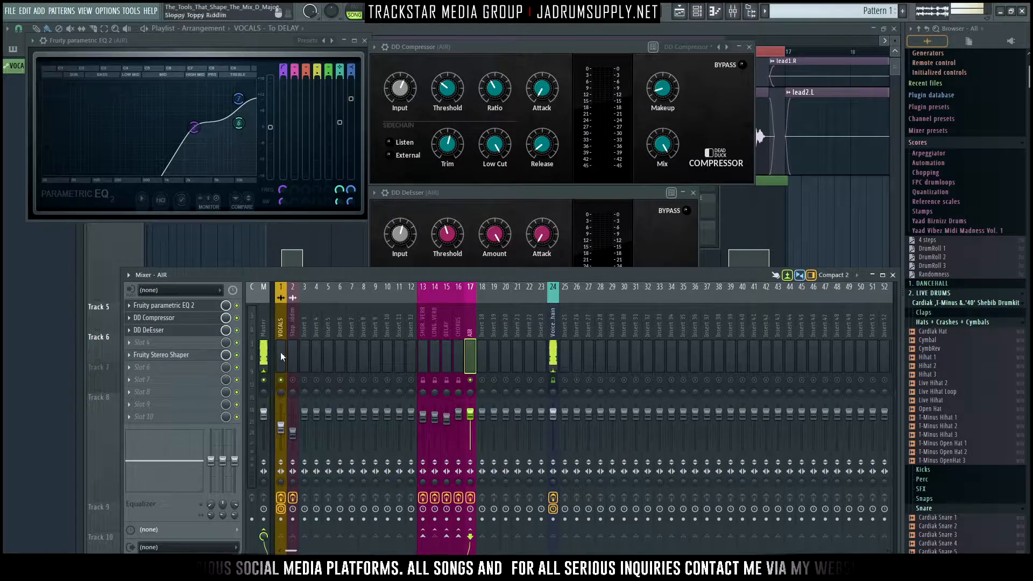
- Load Fruity Reeverb 2 into slot 7 of the AIR track and place its window over the other effects, clear of the mixer
click(129, 317)
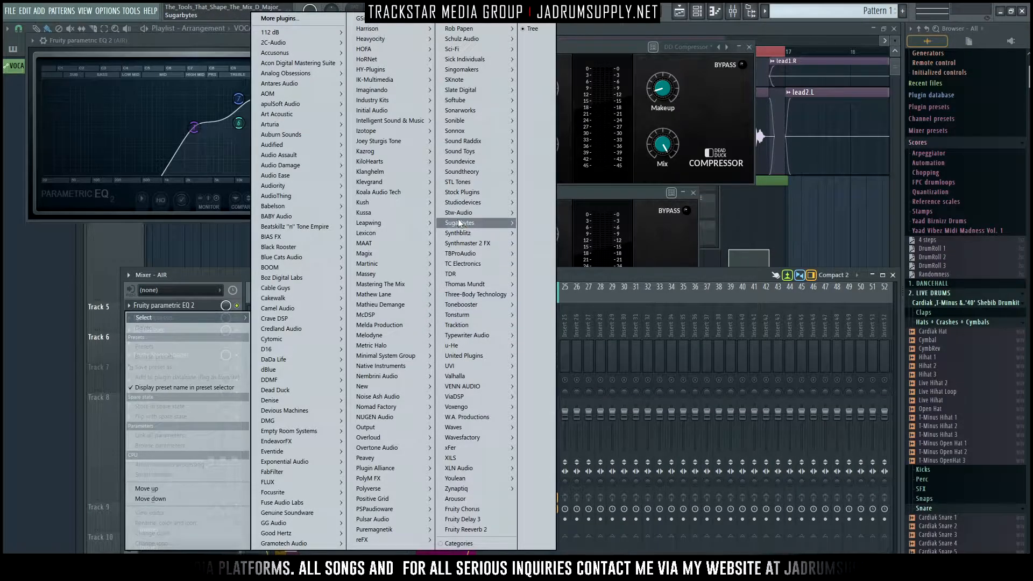
mouse_move(491, 171)
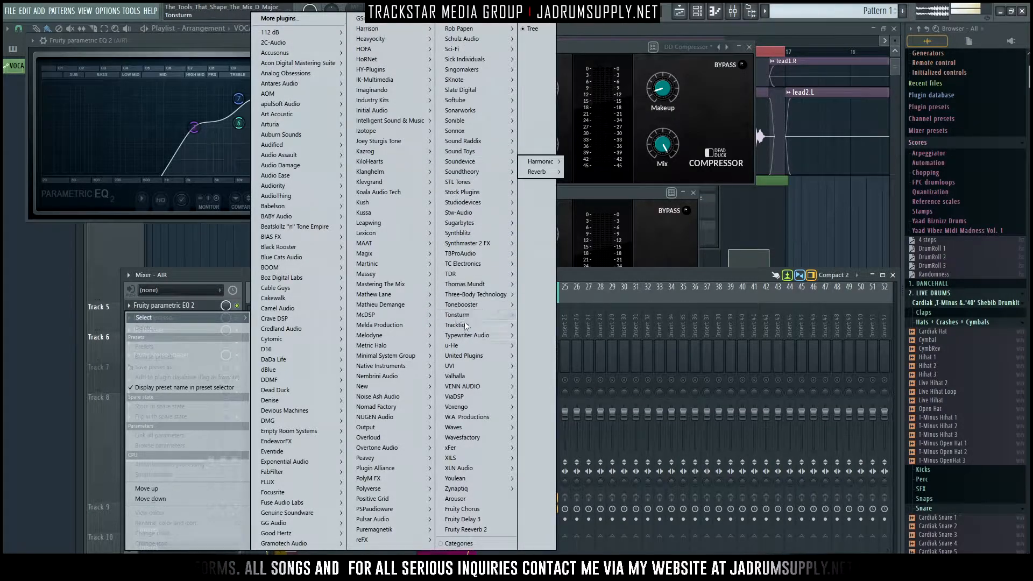
mouse_move(490, 191)
mouse_move(552, 254)
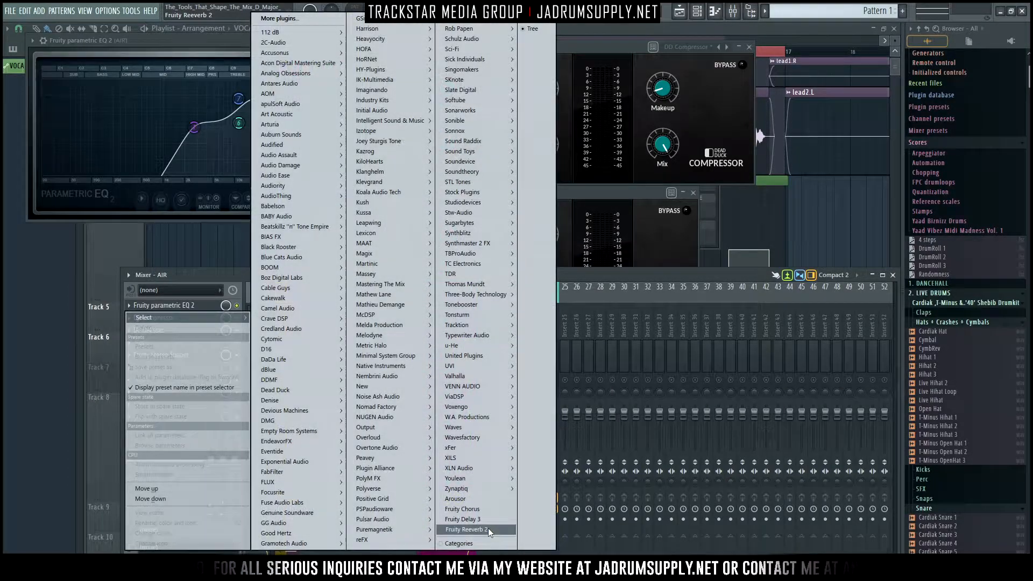
click(481, 529)
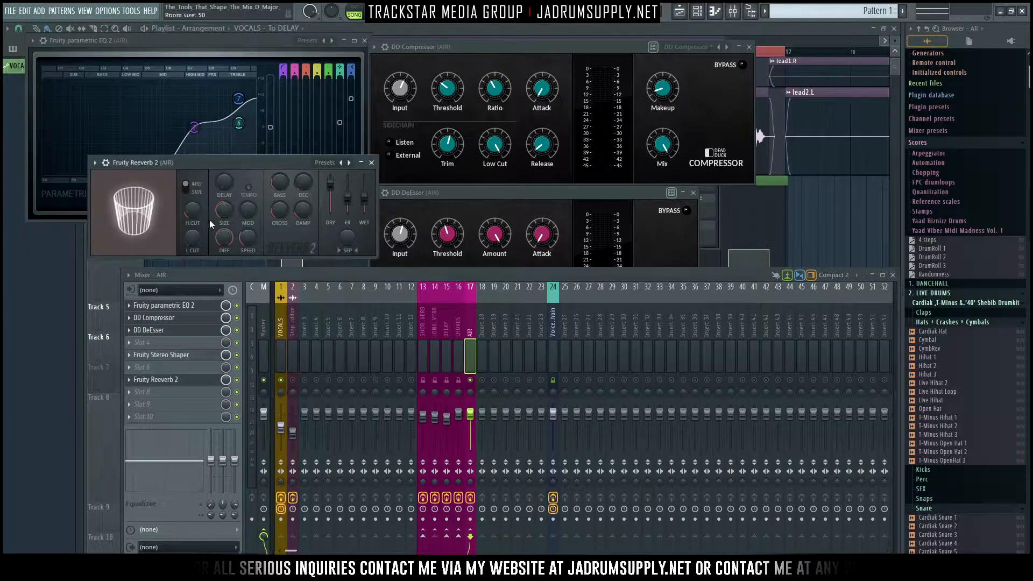
drag(204, 162, 370, 169)
- Increase the reverb's room size and lower its wet level to just above 0% by ear
drag(388, 217, 388, 196)
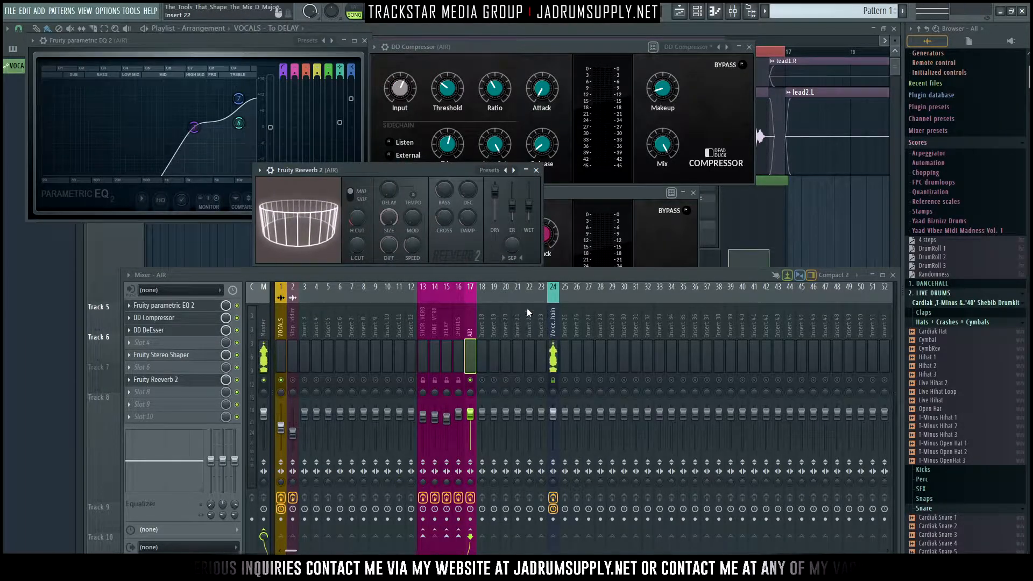
drag(528, 205, 529, 220)
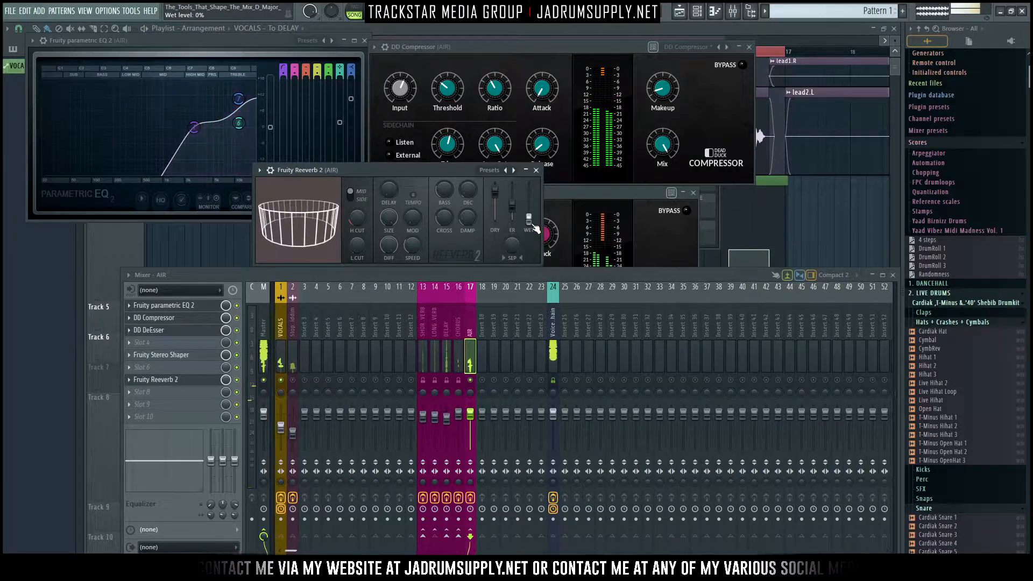
drag(531, 222, 531, 220)
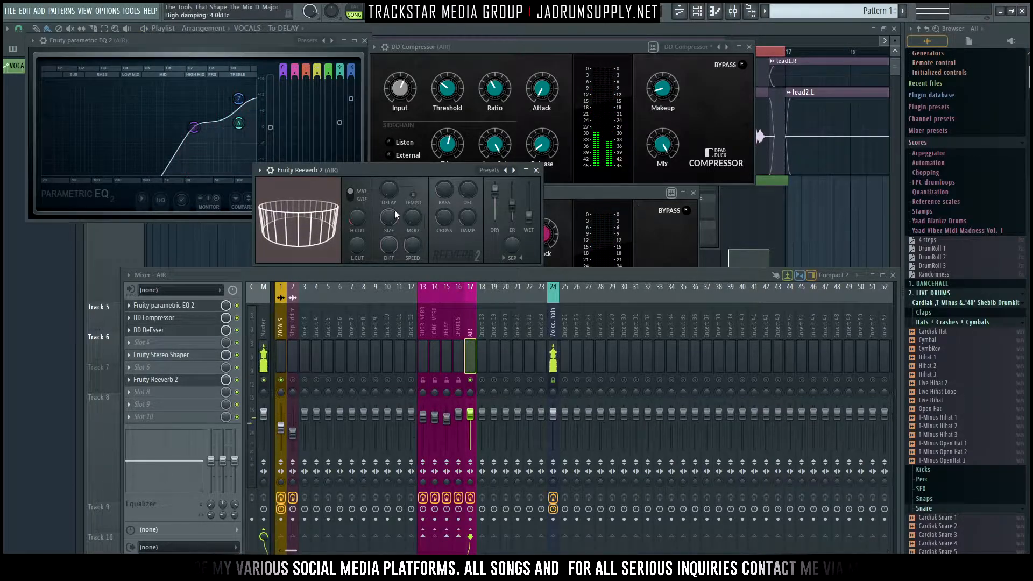
- Load DD Delay into slot 8 of the AIR track and place its window over the compressor and reverb
click(130, 317)
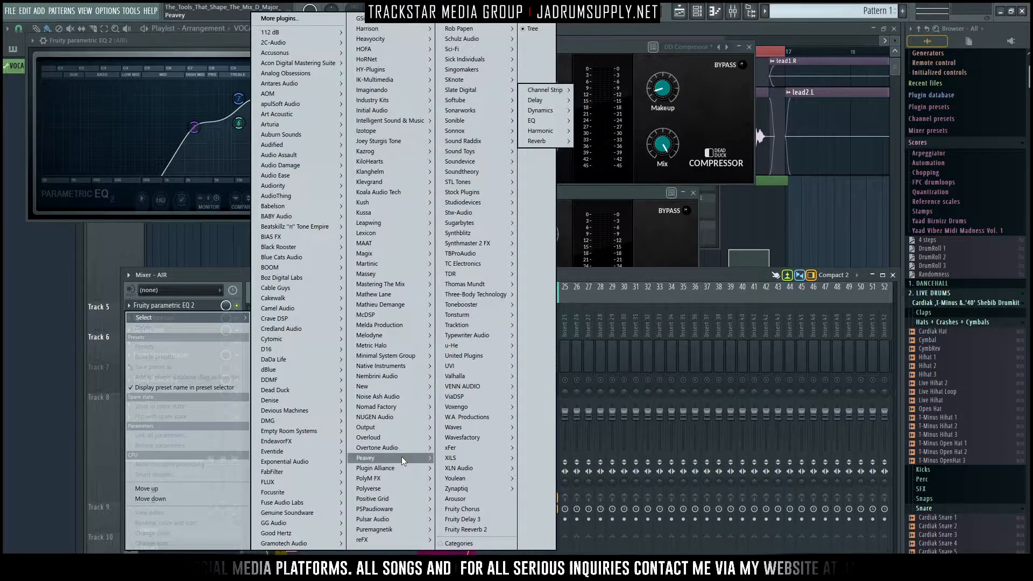
mouse_move(324, 392)
mouse_move(383, 391)
click(420, 390)
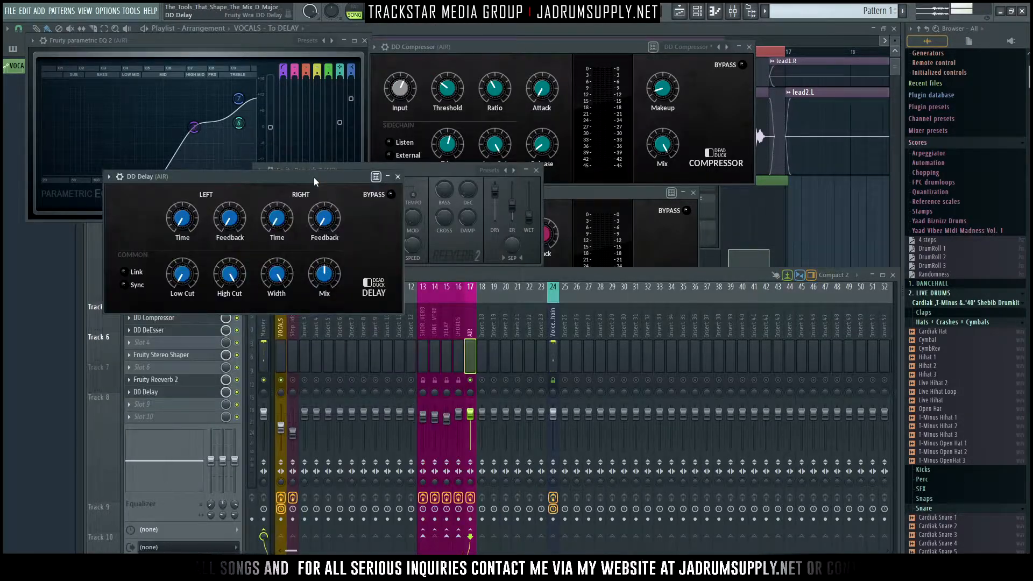
drag(314, 177, 594, 176)
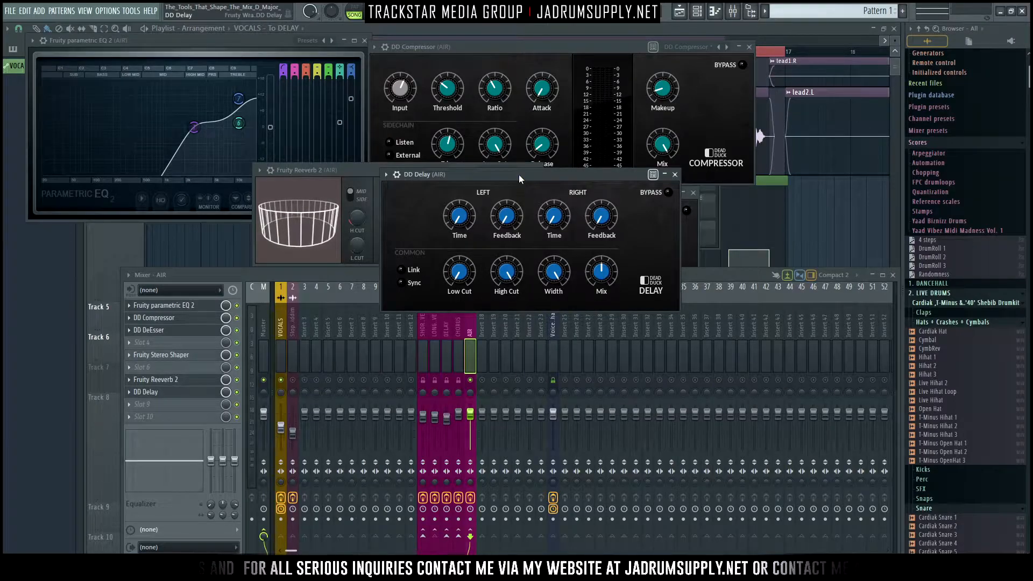
drag(519, 174, 519, 157)
- Start playback and lower DD Delay's mix to about 5%
key(space)
drag(593, 252, 618, 334)
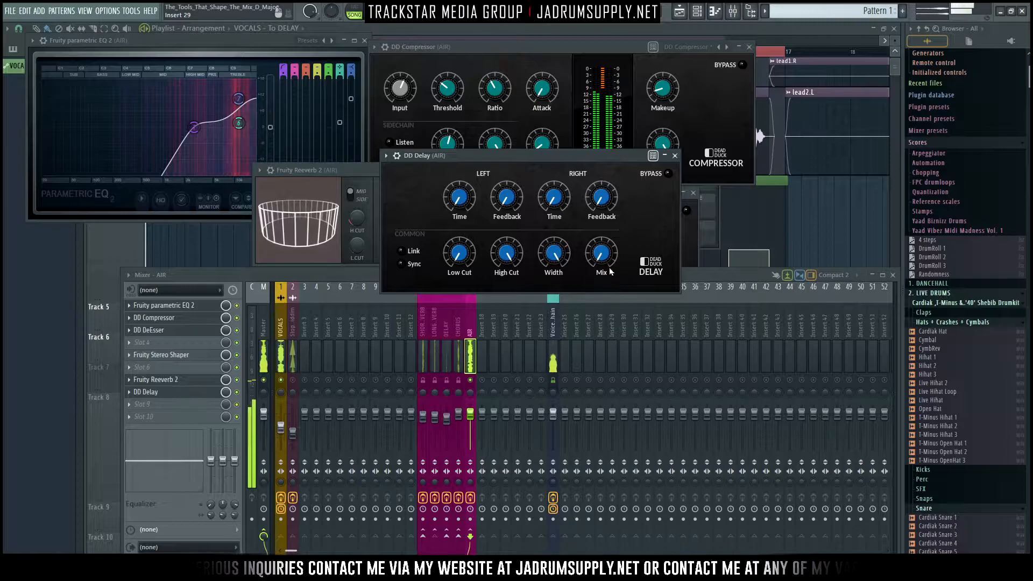
drag(603, 256, 599, 249)
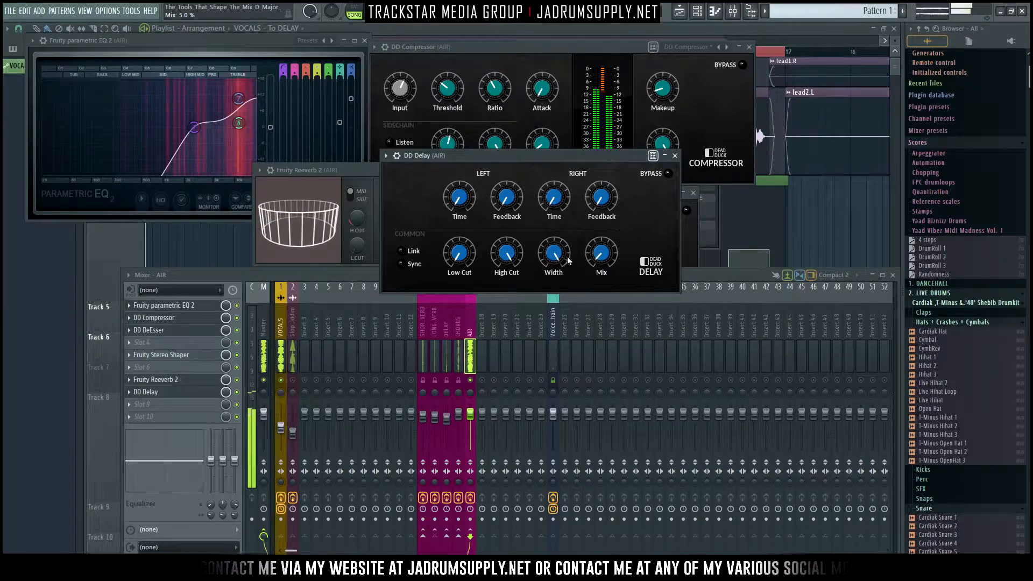
- Enable DD Delay's Link and Sync options and raise its left delay time
drag(467, 156, 450, 156)
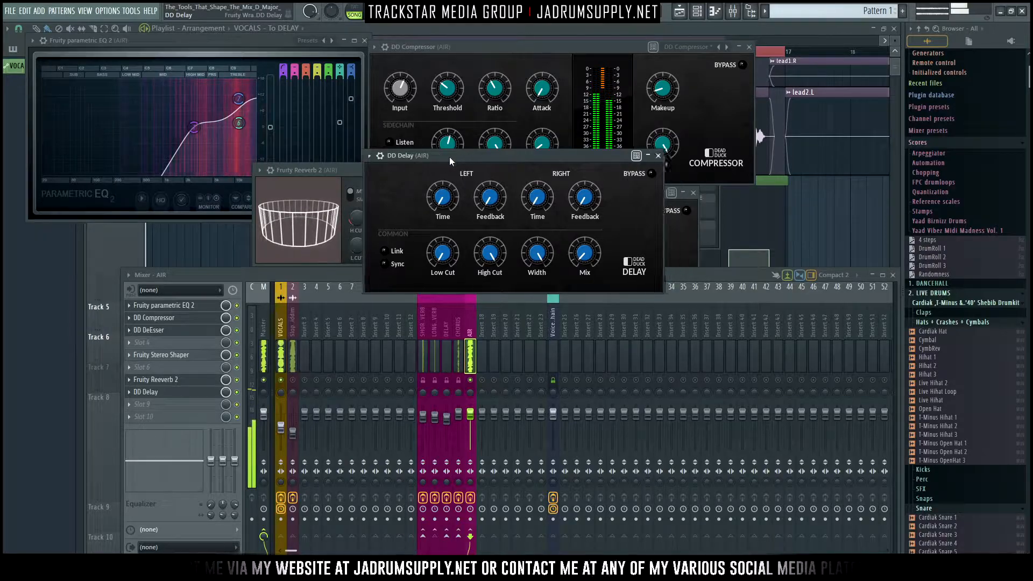
click(383, 251)
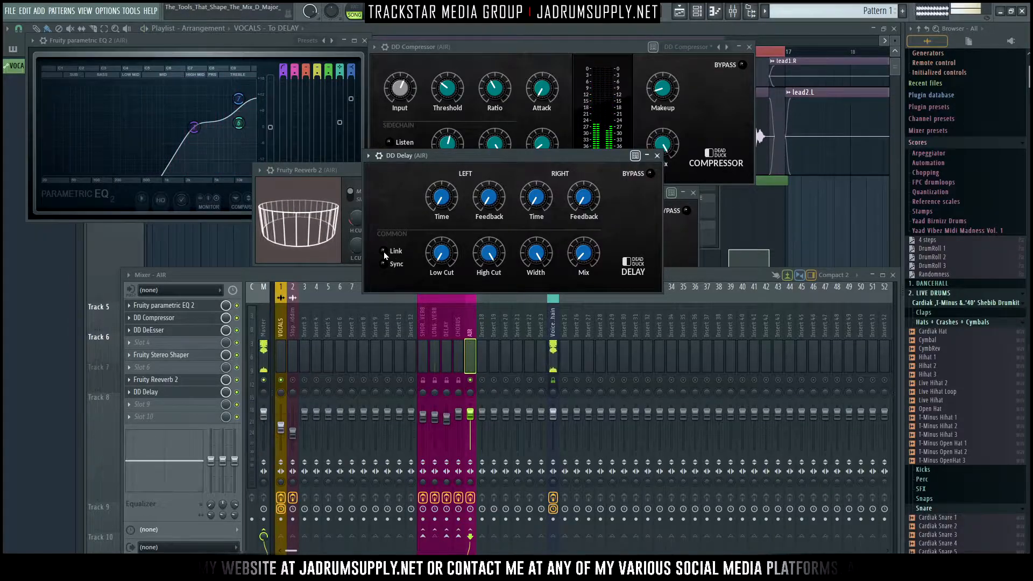
drag(441, 199, 454, 139)
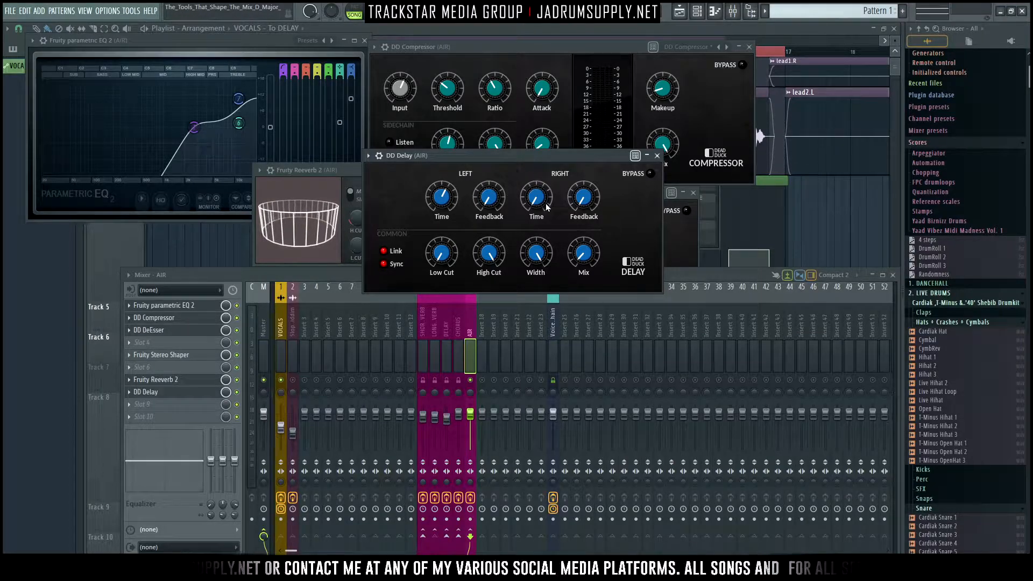
mouse_move(539, 199)
mouse_down()
mouse_move(540, 183)
mouse_move(524, 269)
mouse_move(532, 203)
mouse_up()
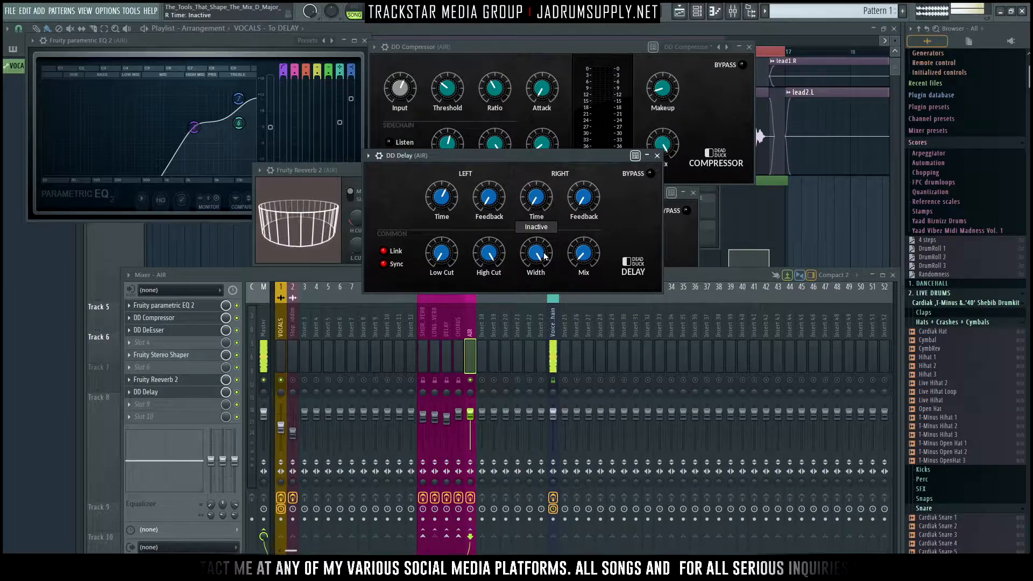
- Move DD Delay ahead of Fruity Reeverb 2 in the AIR track's effect chain
drag(541, 154, 538, 147)
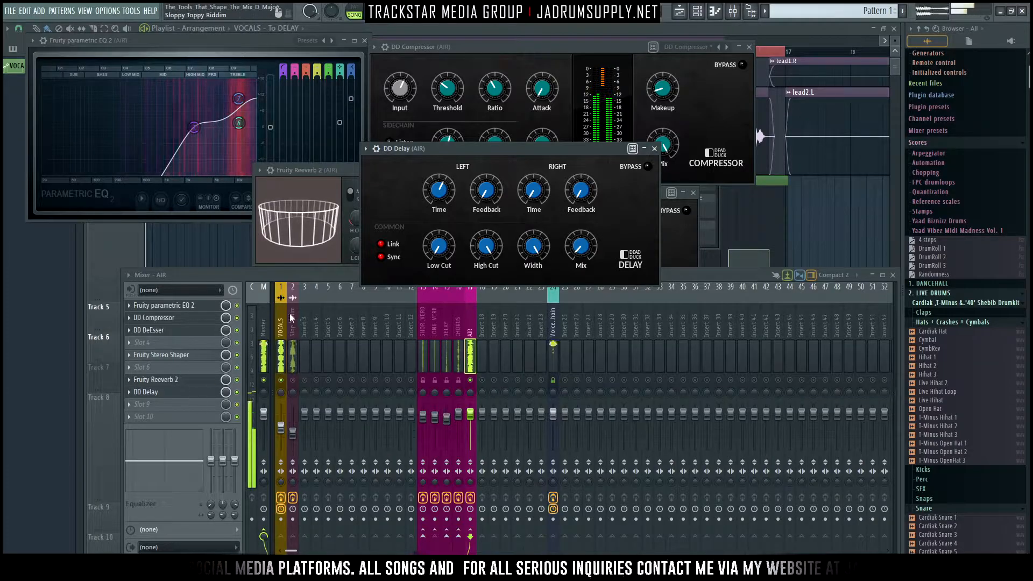
click(186, 397)
drag(186, 397, 183, 380)
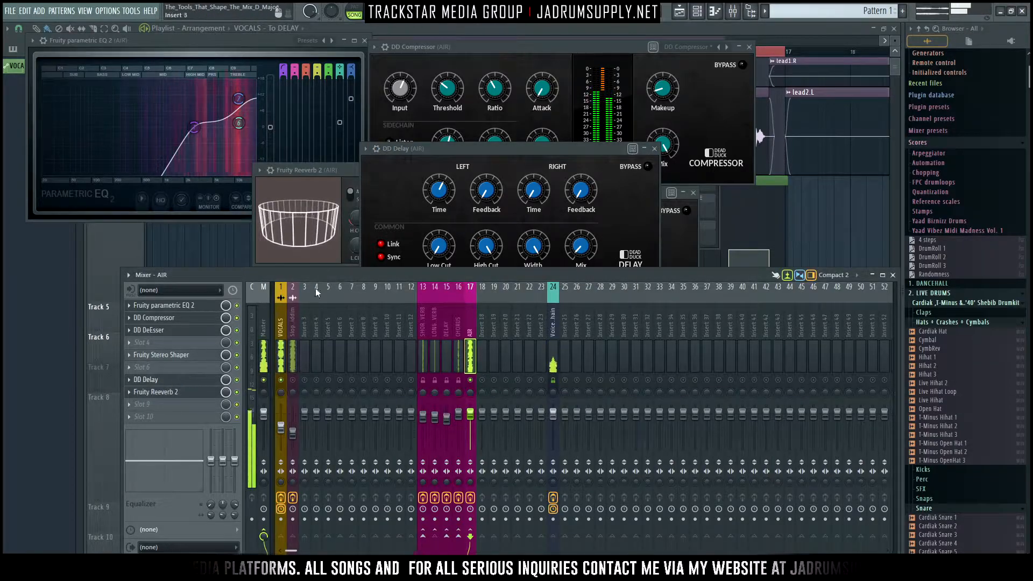
- Shift the DD Delay window clear of the mixer and pull the AIR track's fader down to near its minimum
drag(483, 147, 451, 119)
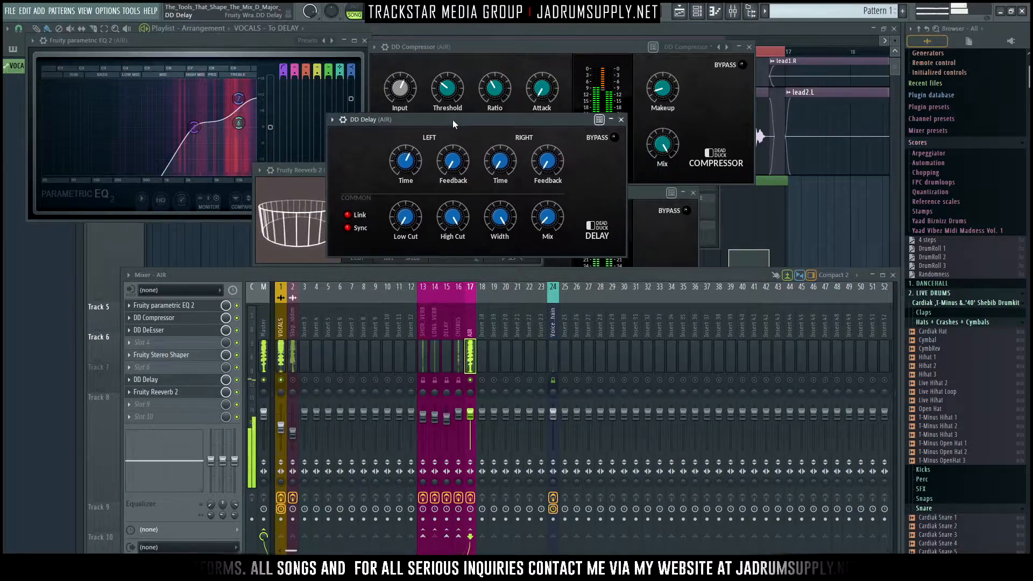
mouse_move(503, 223)
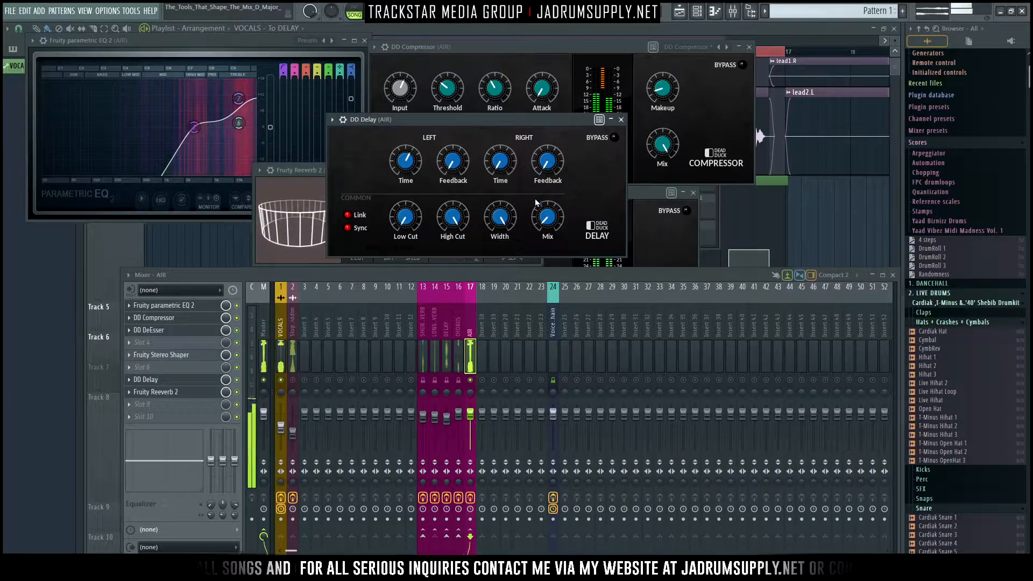
mouse_move(549, 116)
mouse_down()
mouse_move(595, 113)
mouse_move(543, 110)
mouse_up()
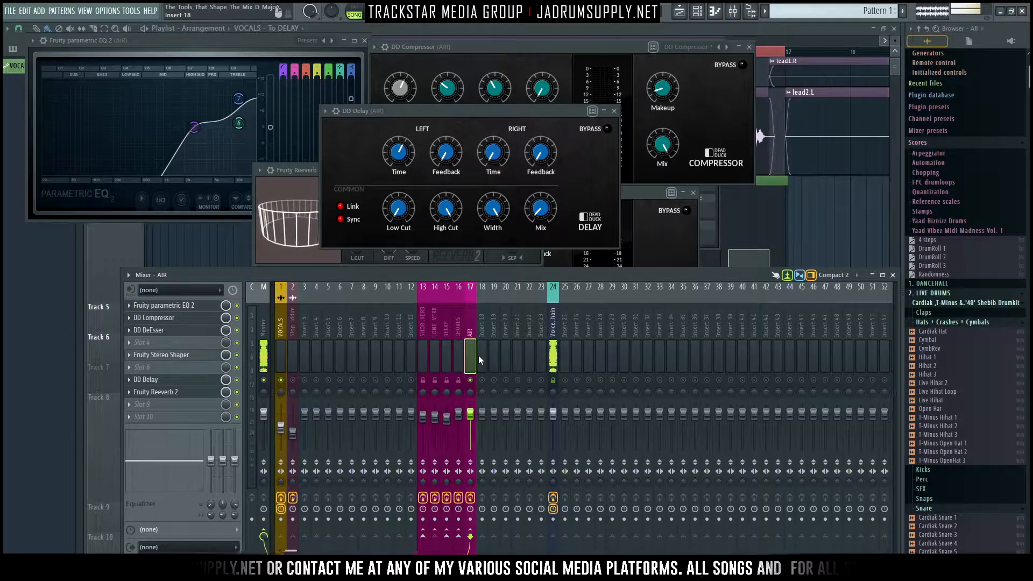
drag(470, 414, 470, 450)
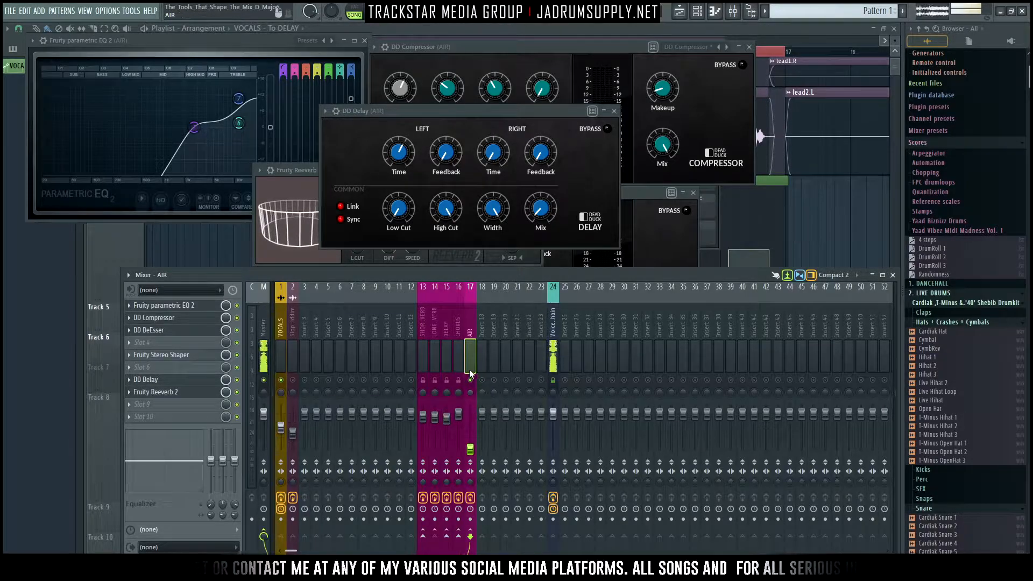
- Unsolo the VOCALS track, check its sends, and raise the AIR track's fader to around 63% (-9 dB) against the full mix
right_click(281, 380)
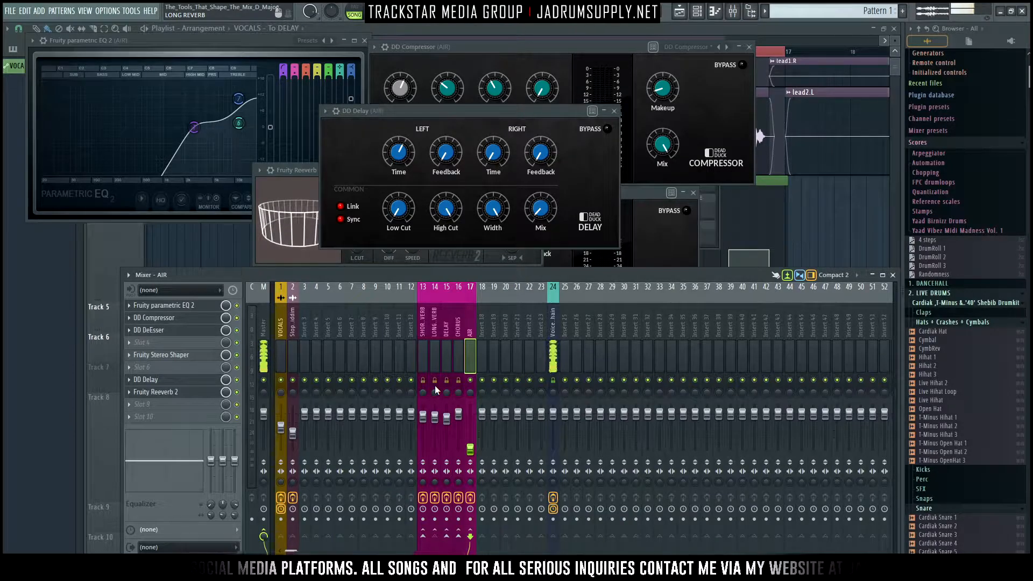
click(275, 388)
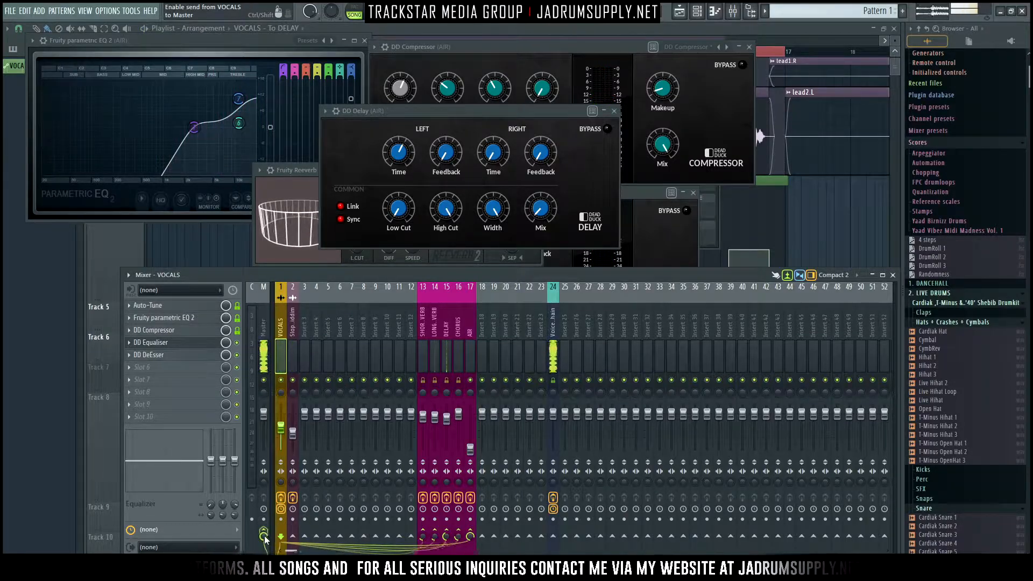
click(470, 449)
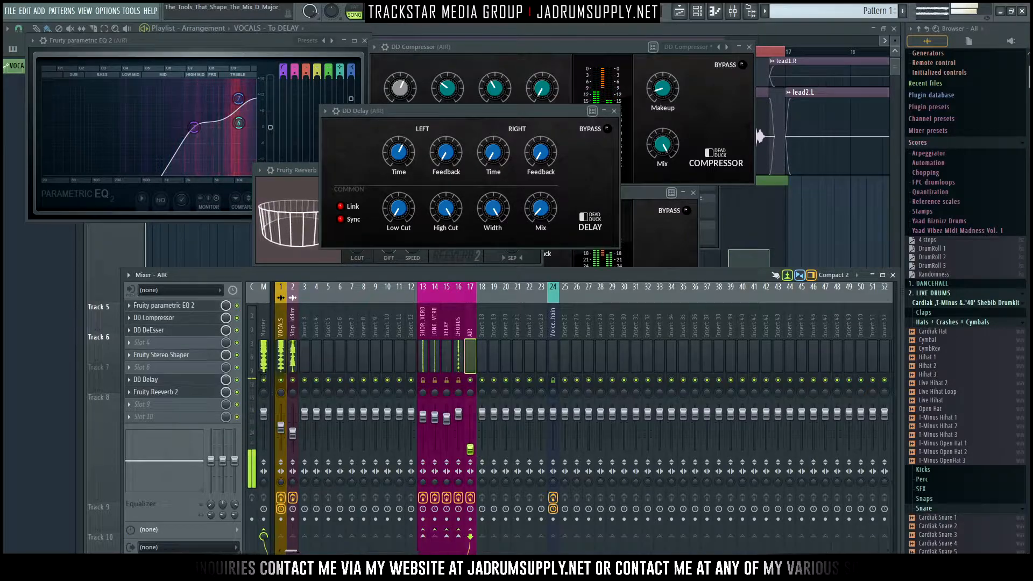
drag(470, 444, 471, 433)
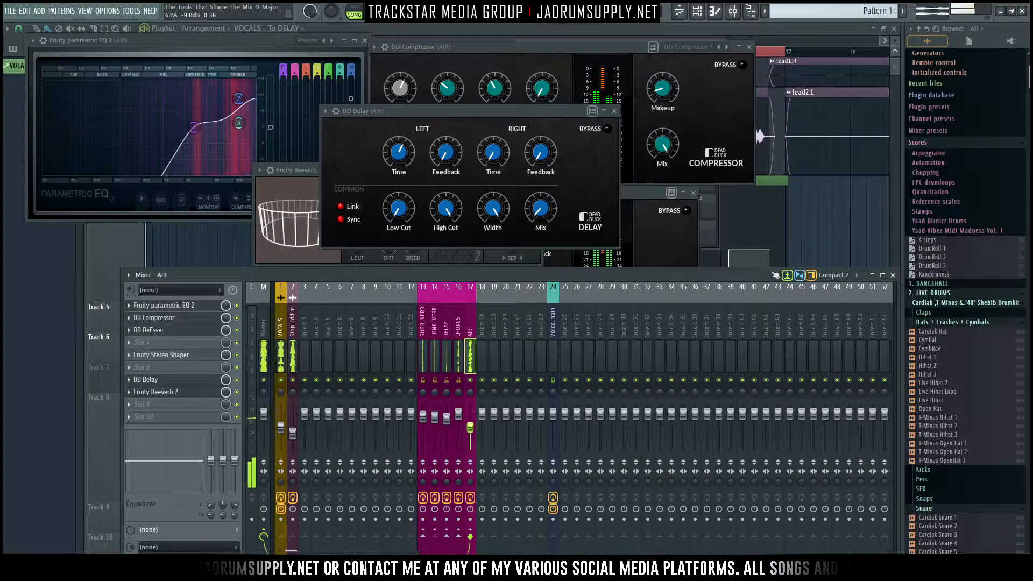
drag(470, 430, 471, 431)
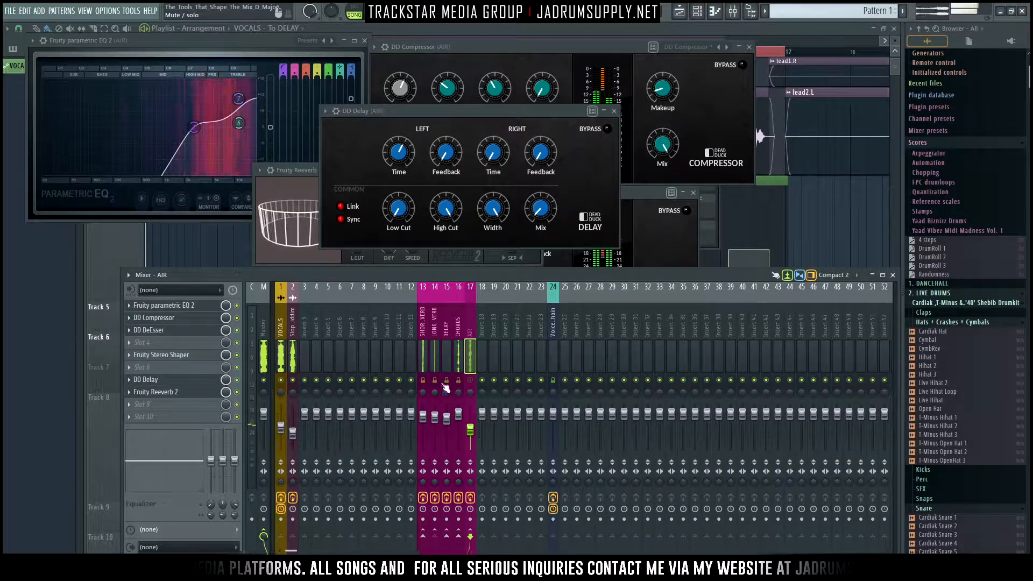
- Solo the VOCALS track and unmute the AIR send to hear the air effect on the isolated vocal
right_click(283, 380)
click(472, 381)
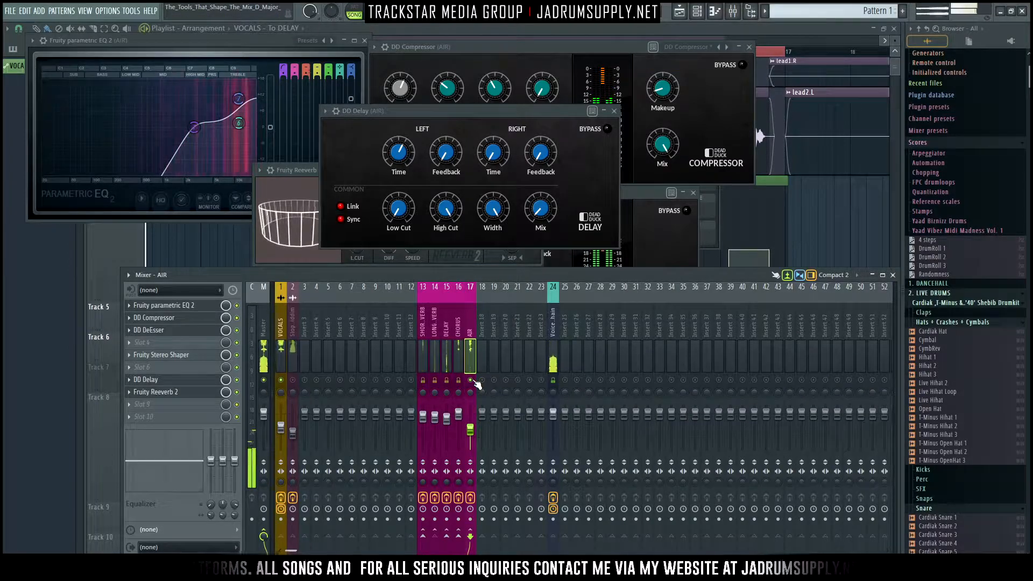